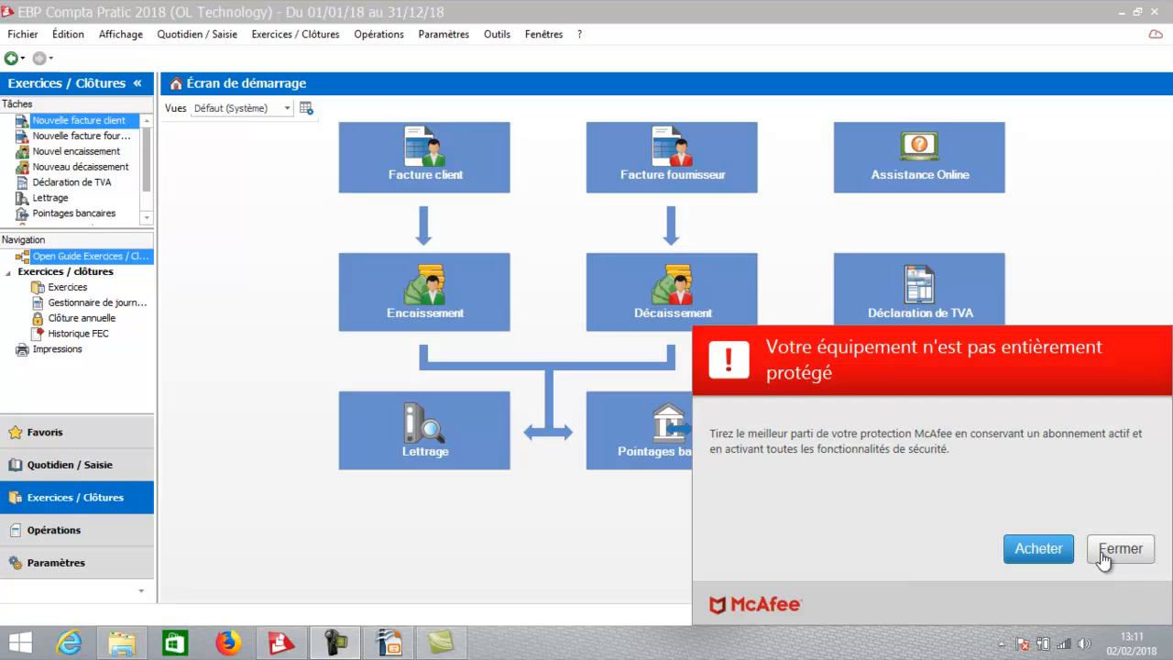
Dismiss the McAfee alert and open the company information settings at the administrative details under Identification.
{"action": "left_click", "coordinate": [1119, 549]}
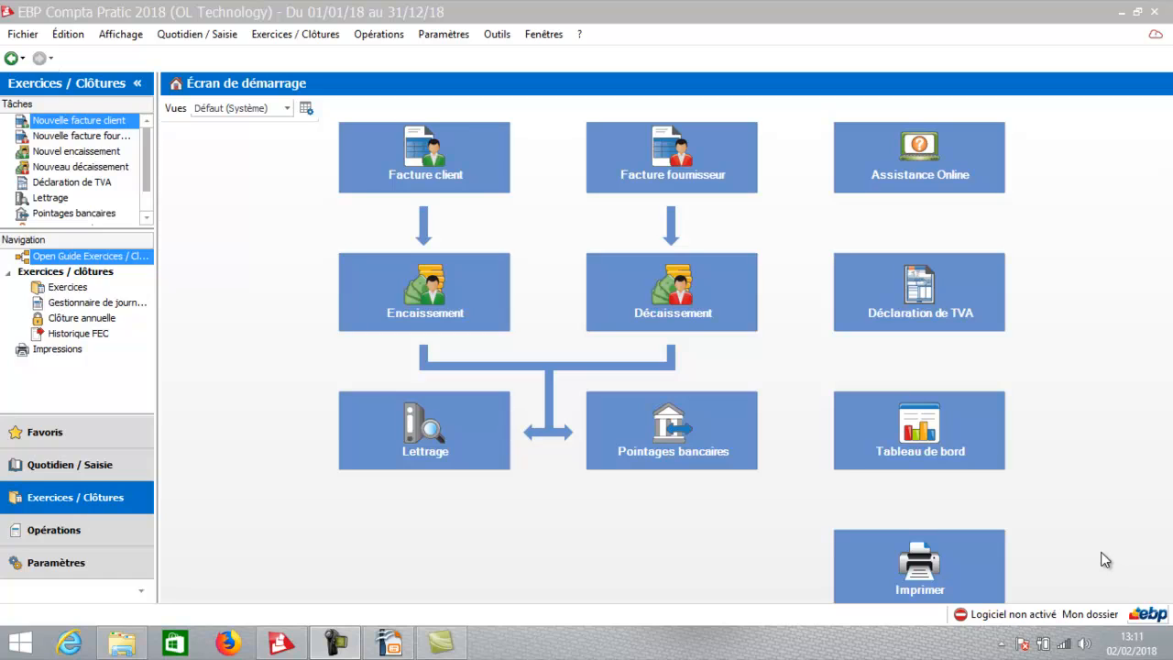
{"action": "left_click", "coordinate": [79, 568]}
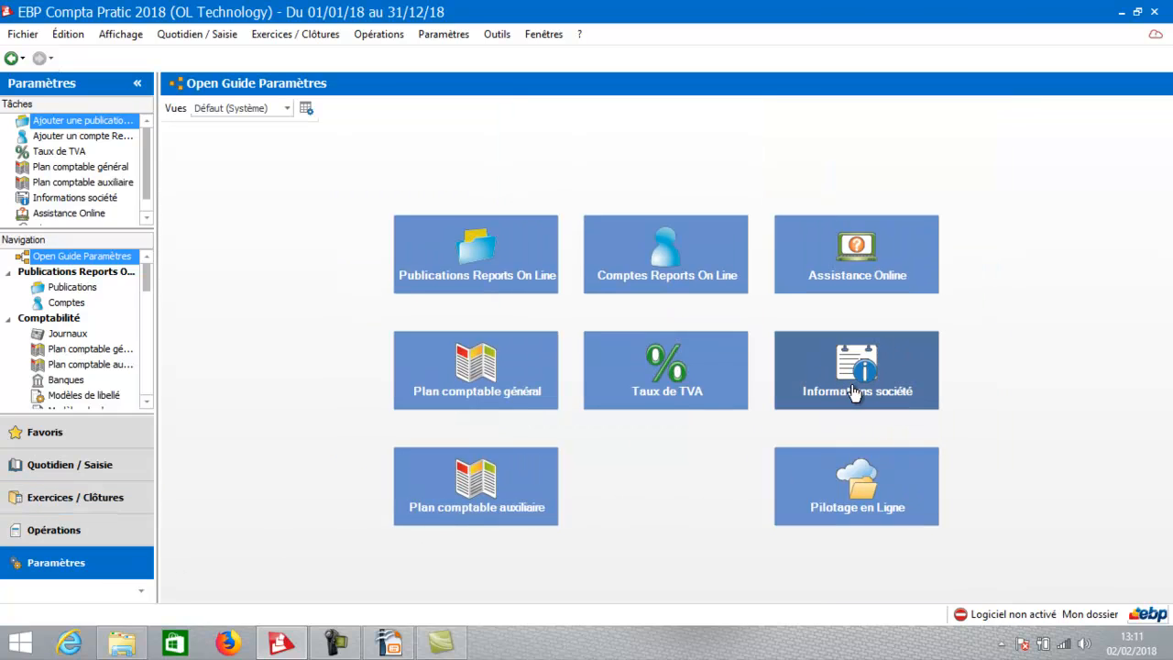
{"action": "left_click", "coordinate": [836, 384]}
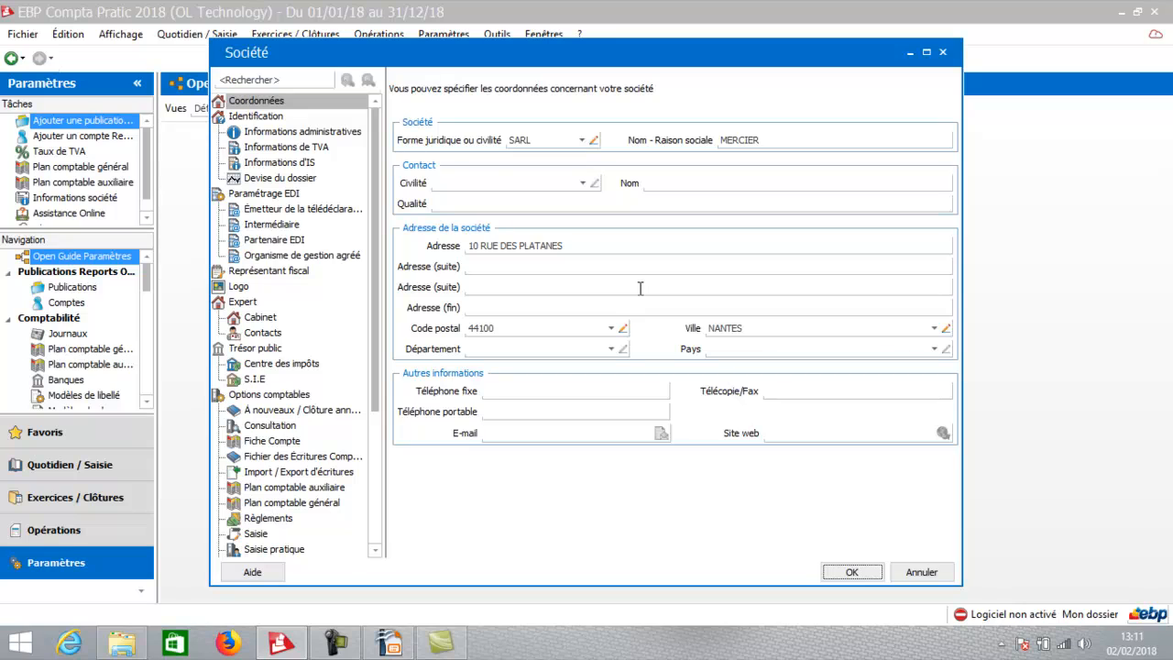
{"action": "left_click", "coordinate": [245, 118]}
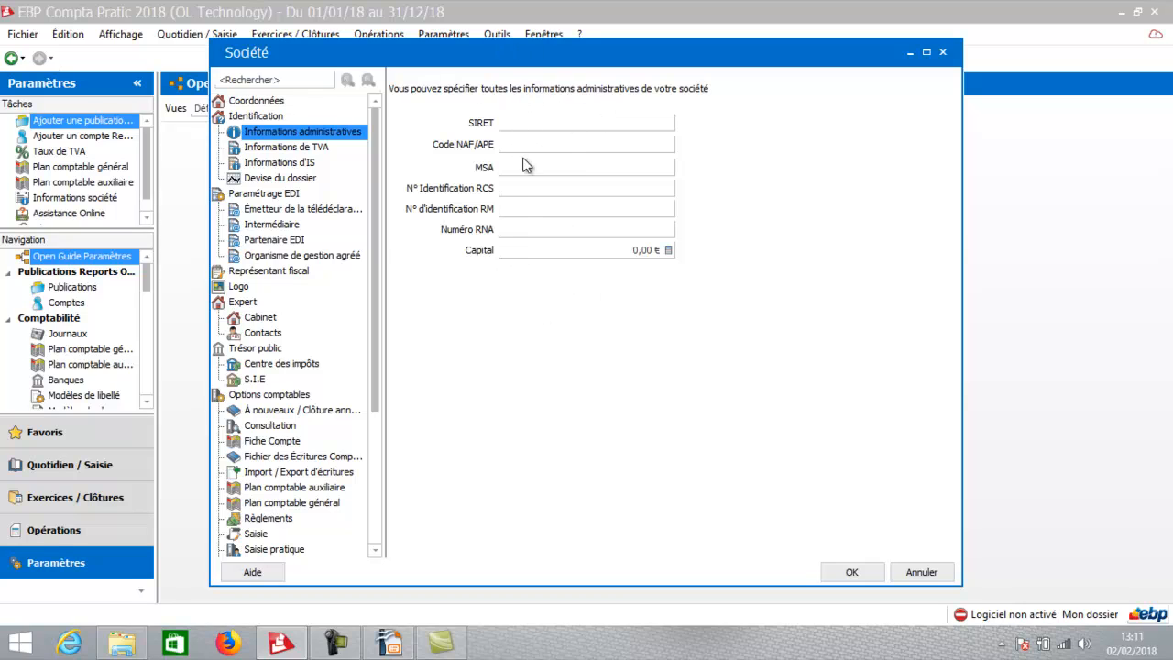
Go through the company's VAT information fields and select the regime code EM, Réel normal mensuel.
{"action": "left_click", "coordinate": [310, 149]}
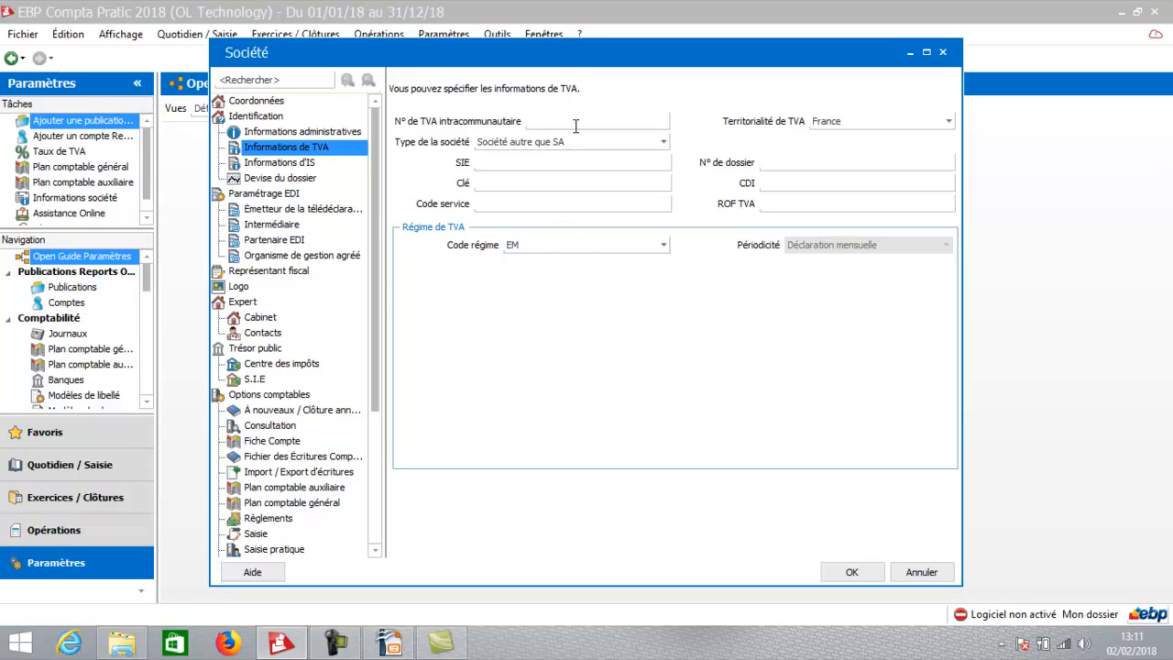
{"action": "left_click", "coordinate": [514, 165]}
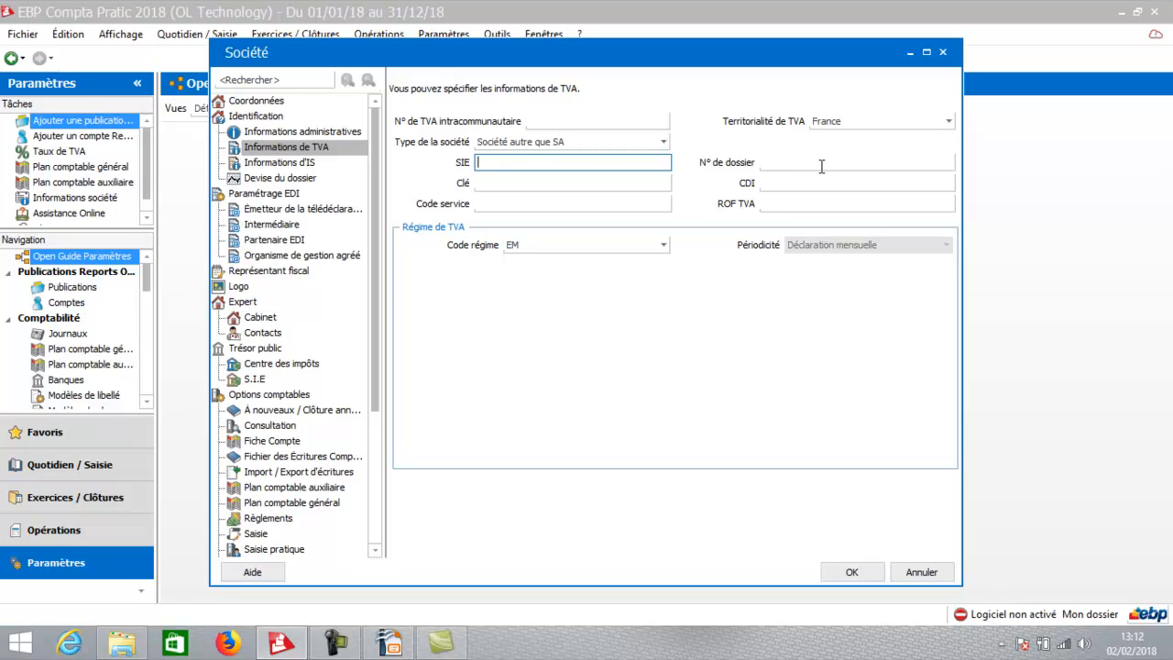
{"action": "left_click", "coordinate": [514, 186]}
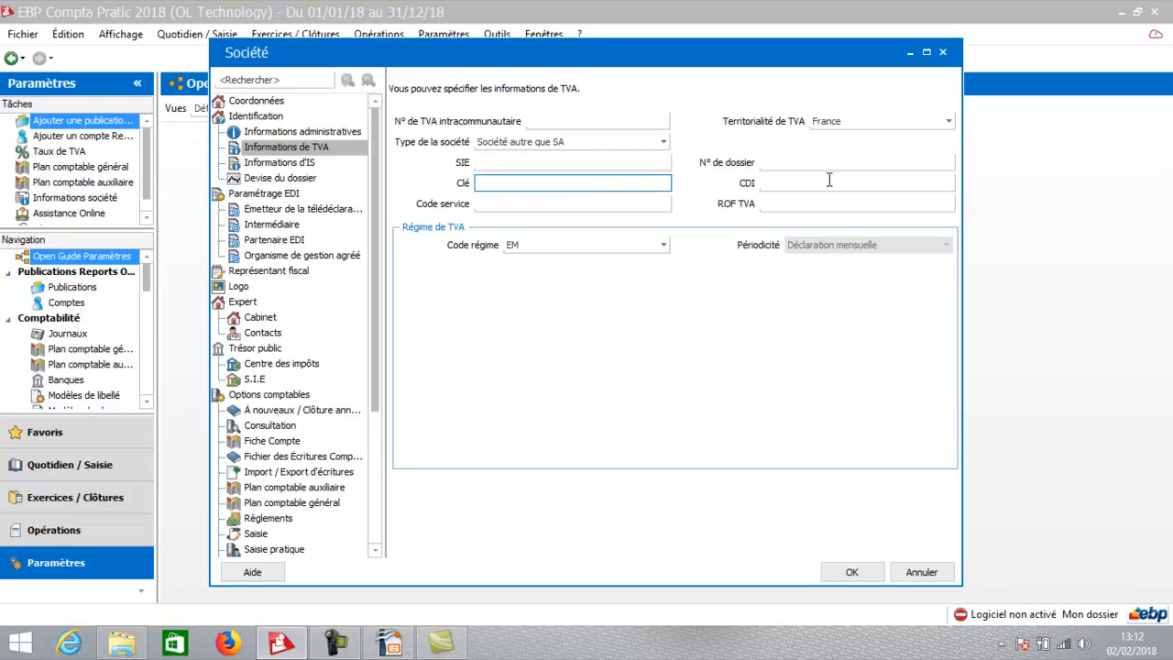
{"action": "left_click", "coordinate": [815, 203]}
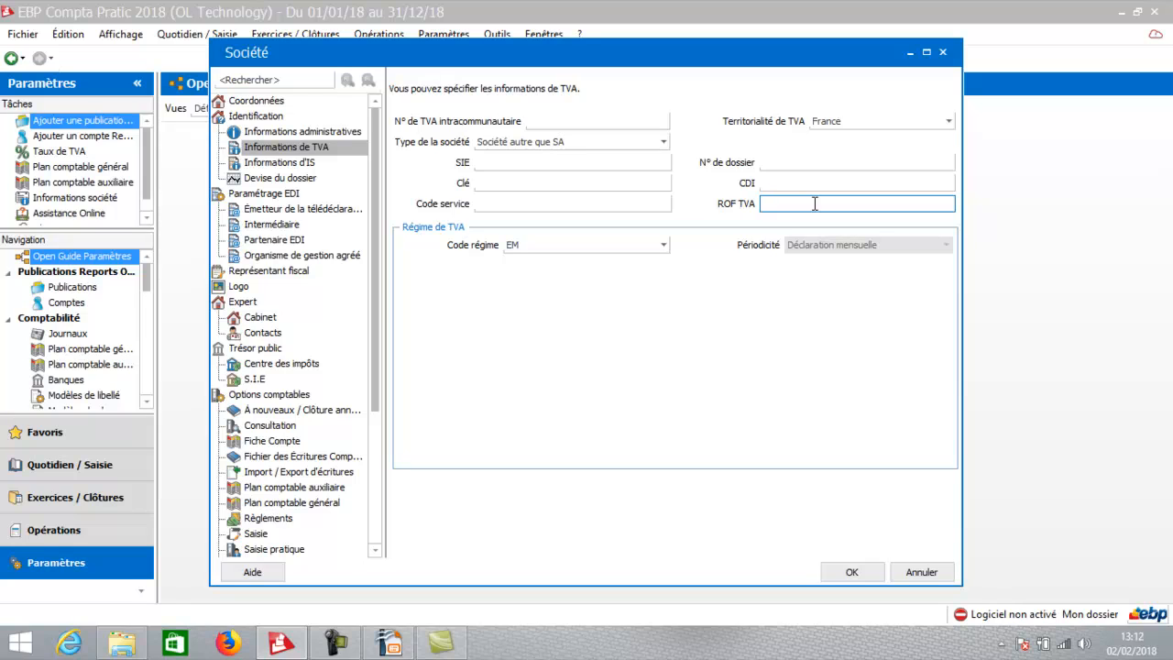
{"action": "left_click", "coordinate": [533, 247]}
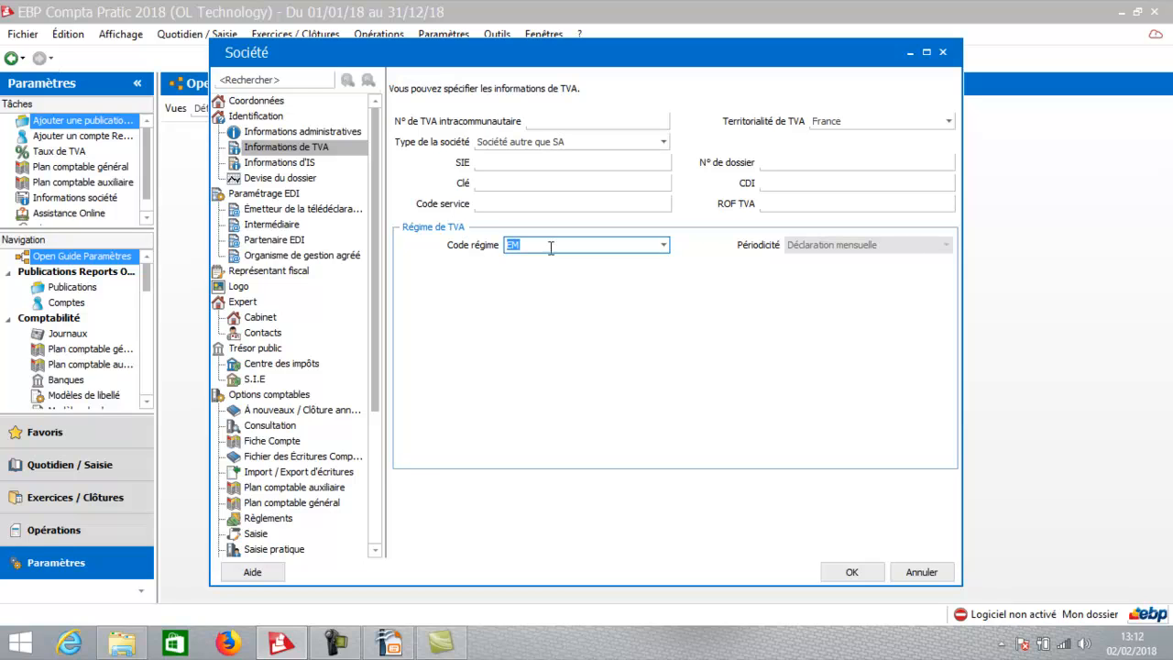
{"action": "left_click", "coordinate": [666, 247]}
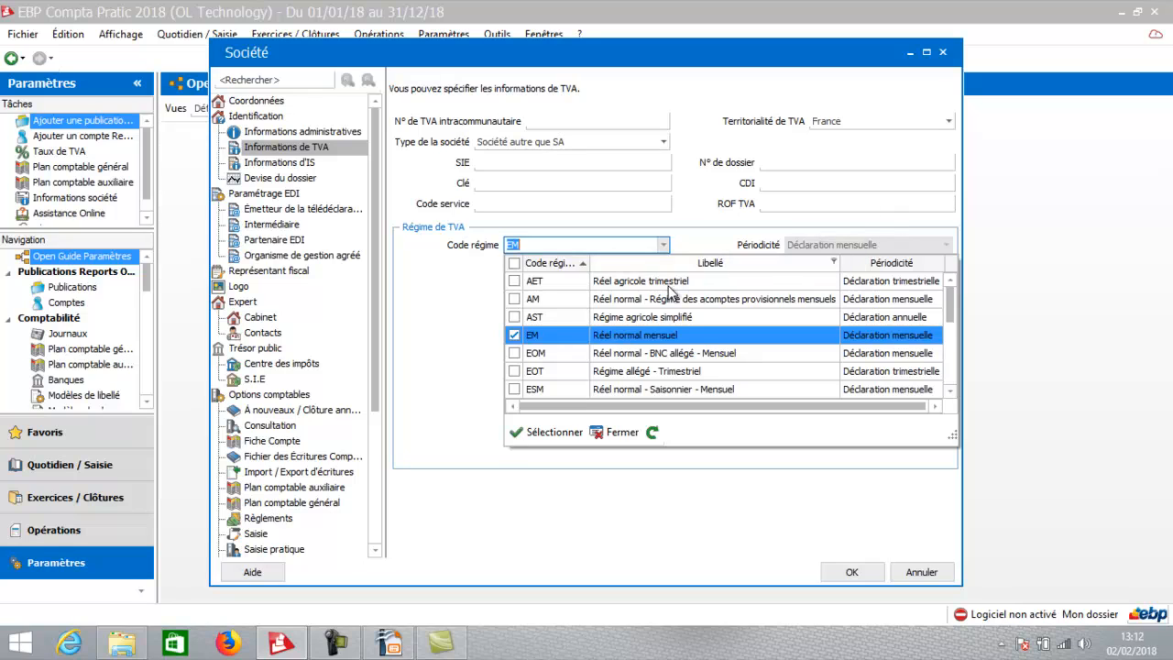
{"action": "left_click", "coordinate": [607, 336]}
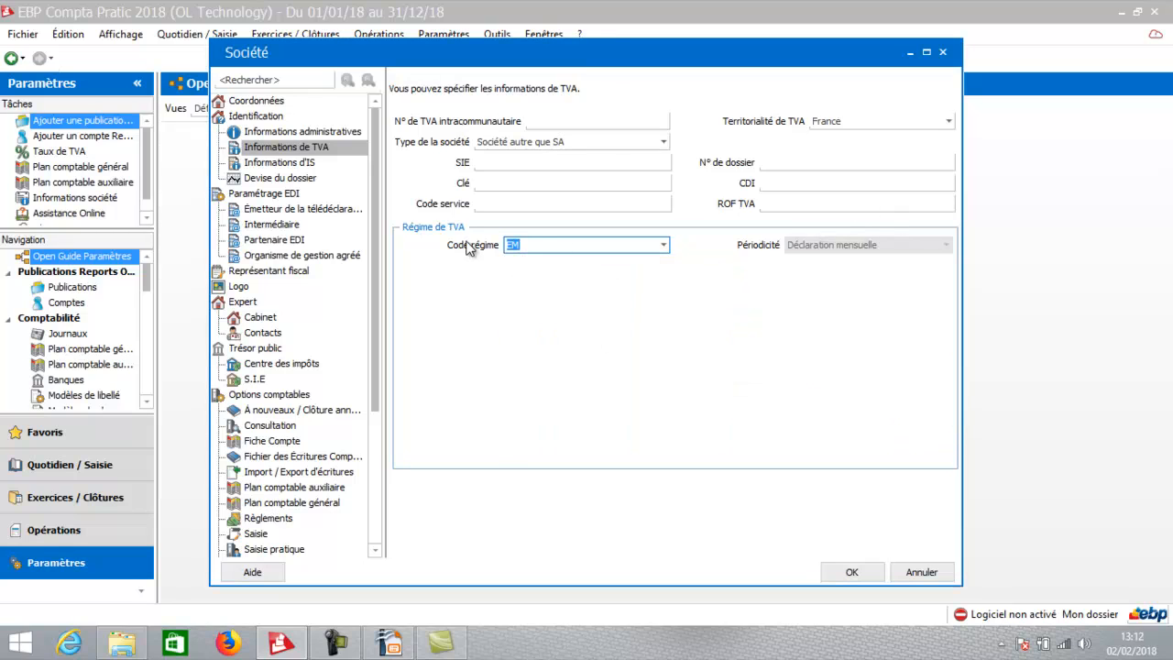
Examine the company's corporate tax (IS) information and the file's currency settings.
{"action": "left_click", "coordinate": [282, 165]}
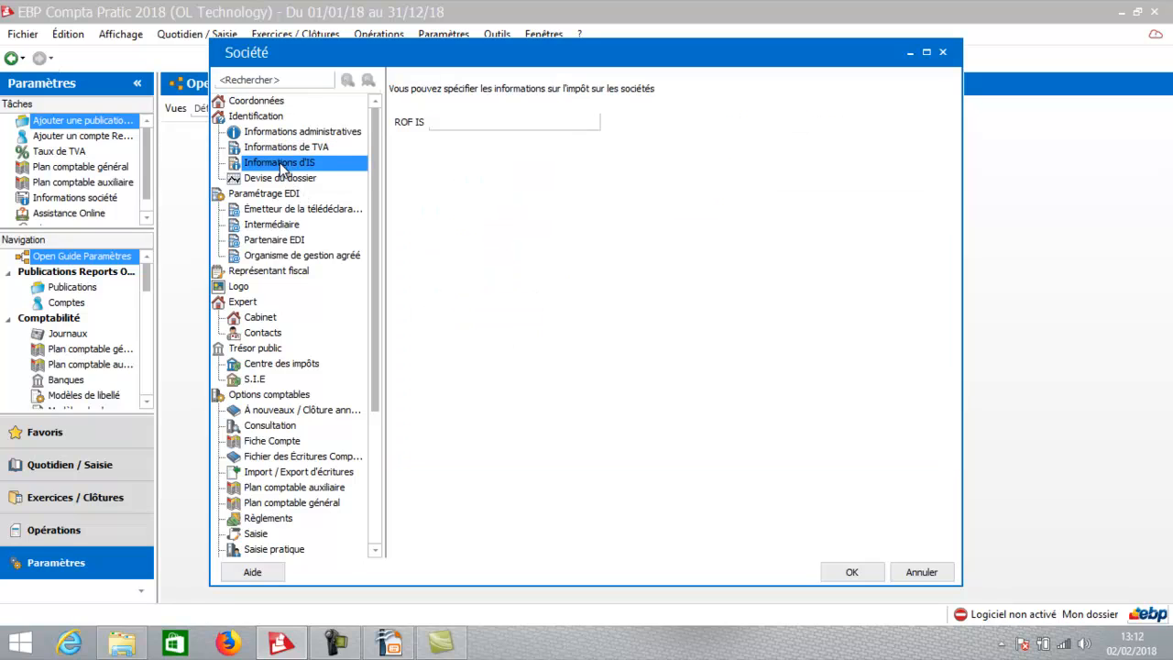
{"action": "left_click", "coordinate": [459, 119]}
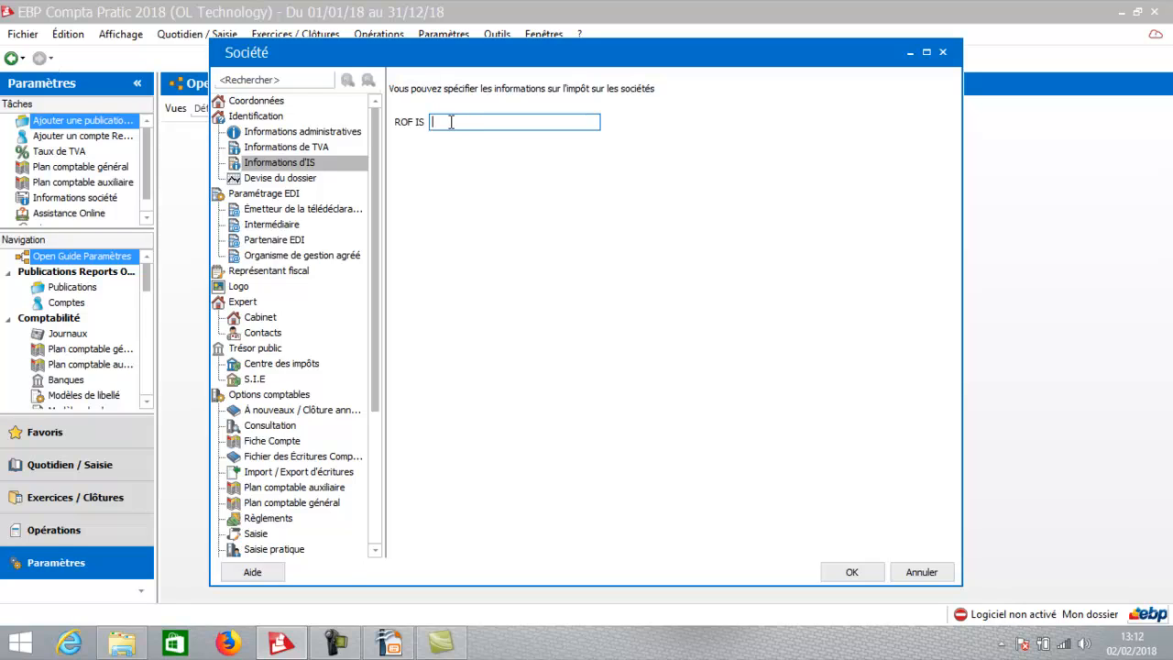
{"action": "left_click", "coordinate": [288, 182]}
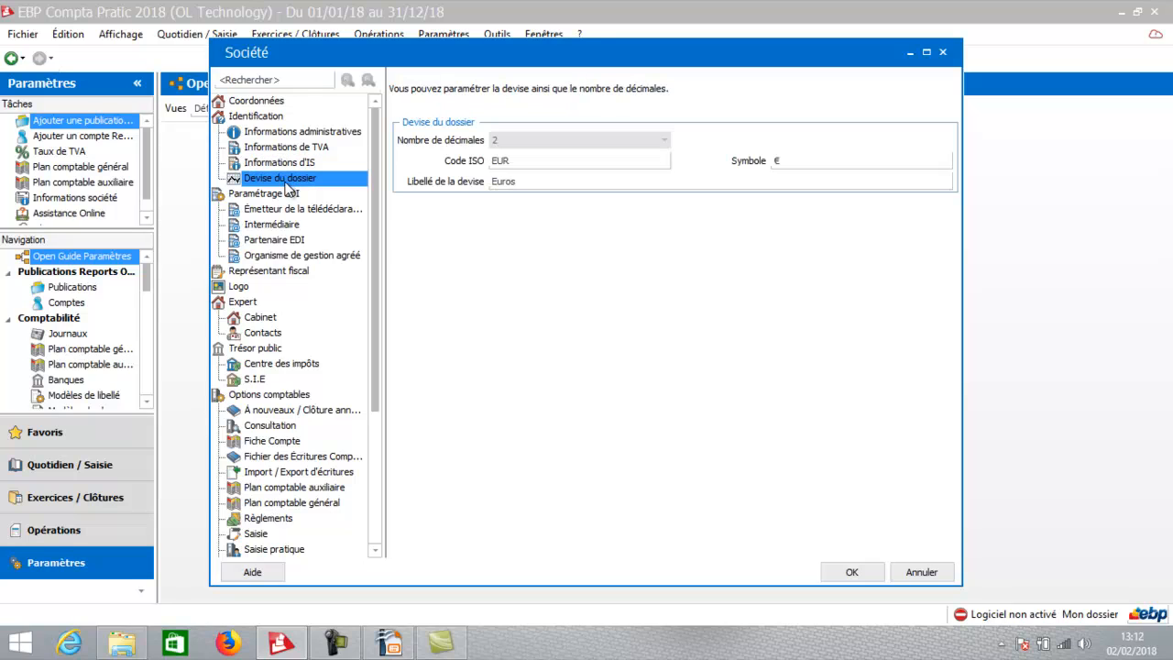
Choose Entreprise as the declaring party for the EDI tele-declaration sender, checking the other available types.
{"action": "left_click", "coordinate": [269, 214]}
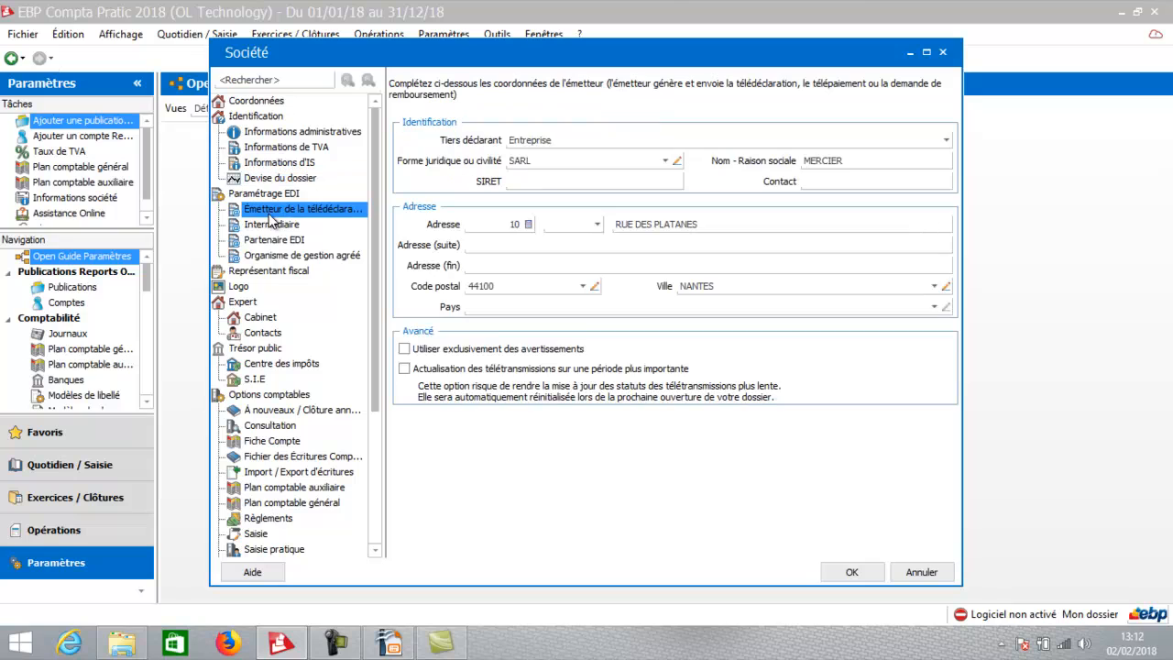
{"action": "left_click", "coordinate": [533, 142]}
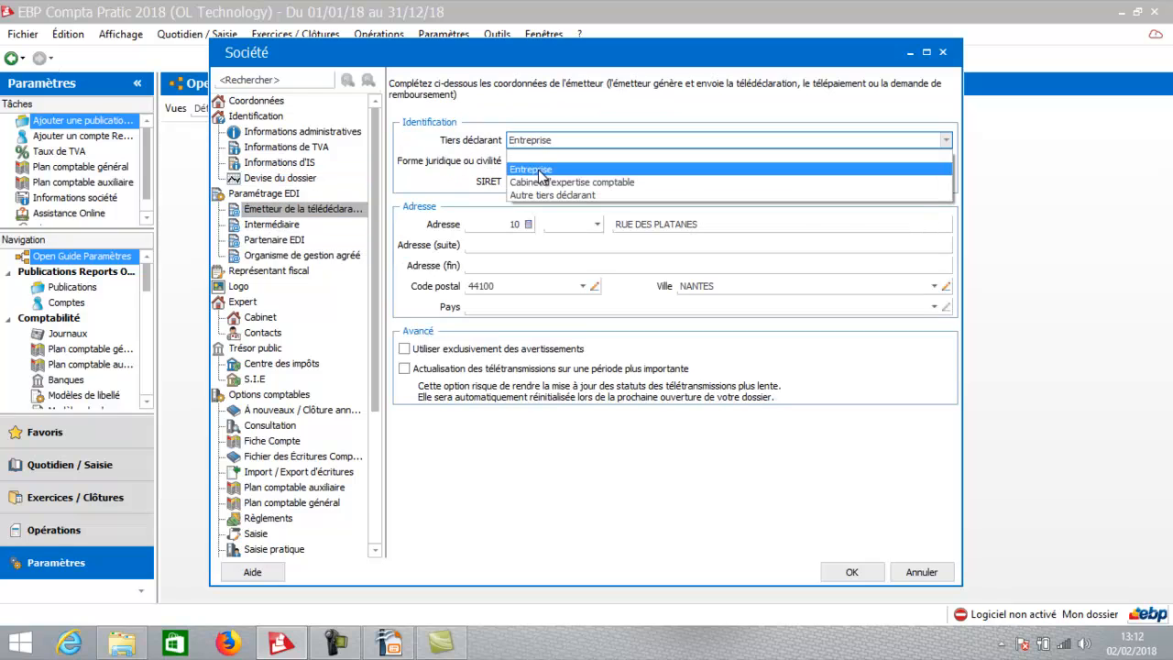
{"action": "left_click", "coordinate": [540, 170]}
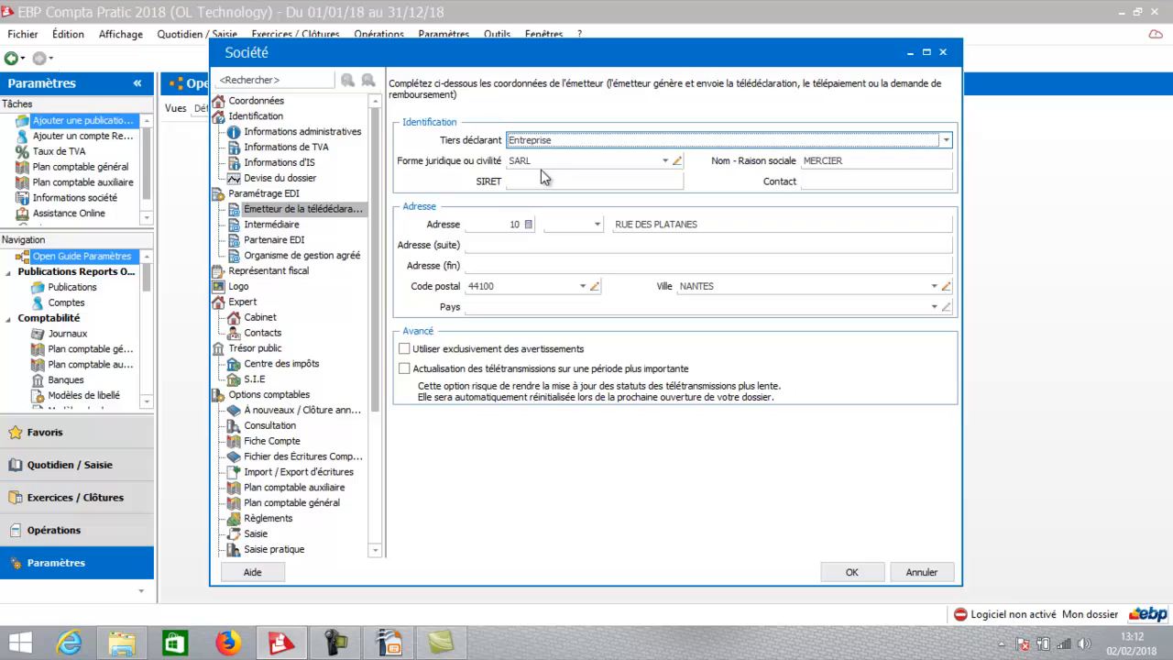
{"action": "left_click", "coordinate": [662, 142]}
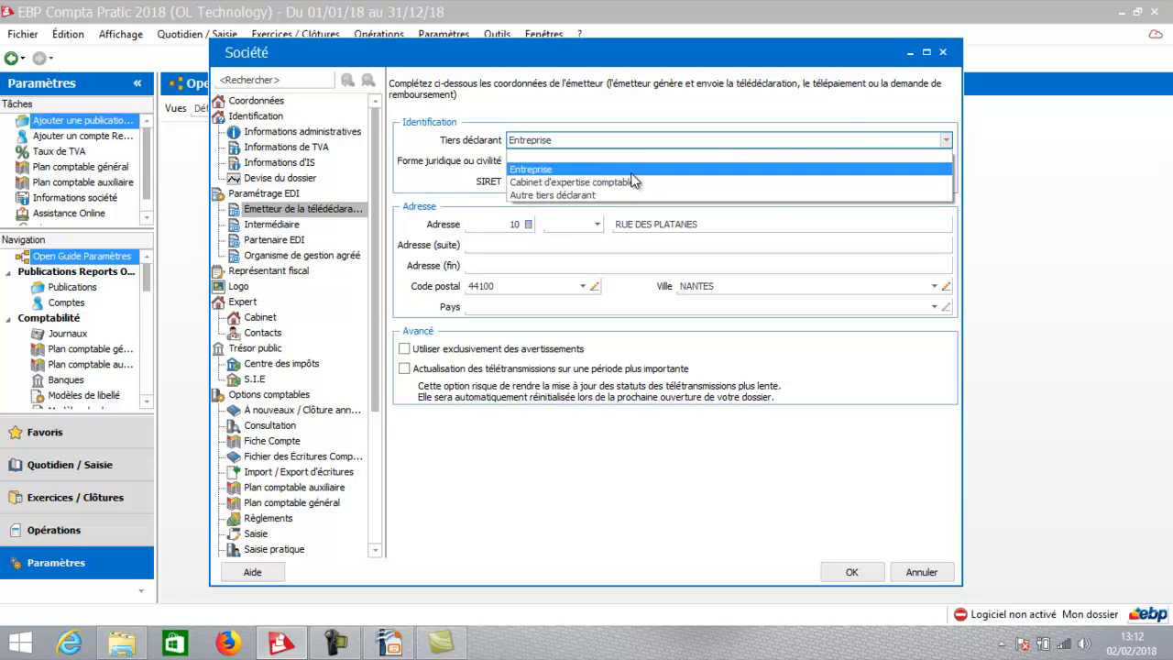
{"action": "left_click", "coordinate": [631, 174]}
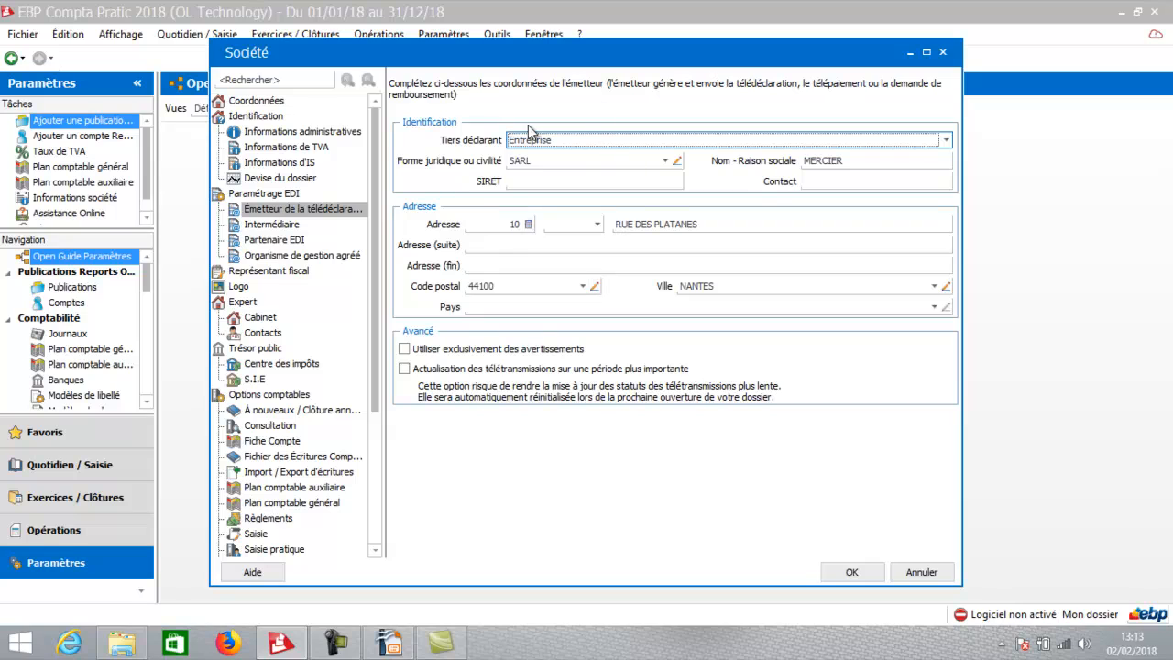
Examine the EDI intermediary, EDI partner and approved management body settings, plus the fiscal representative and logo pages.
{"action": "left_click", "coordinate": [280, 228]}
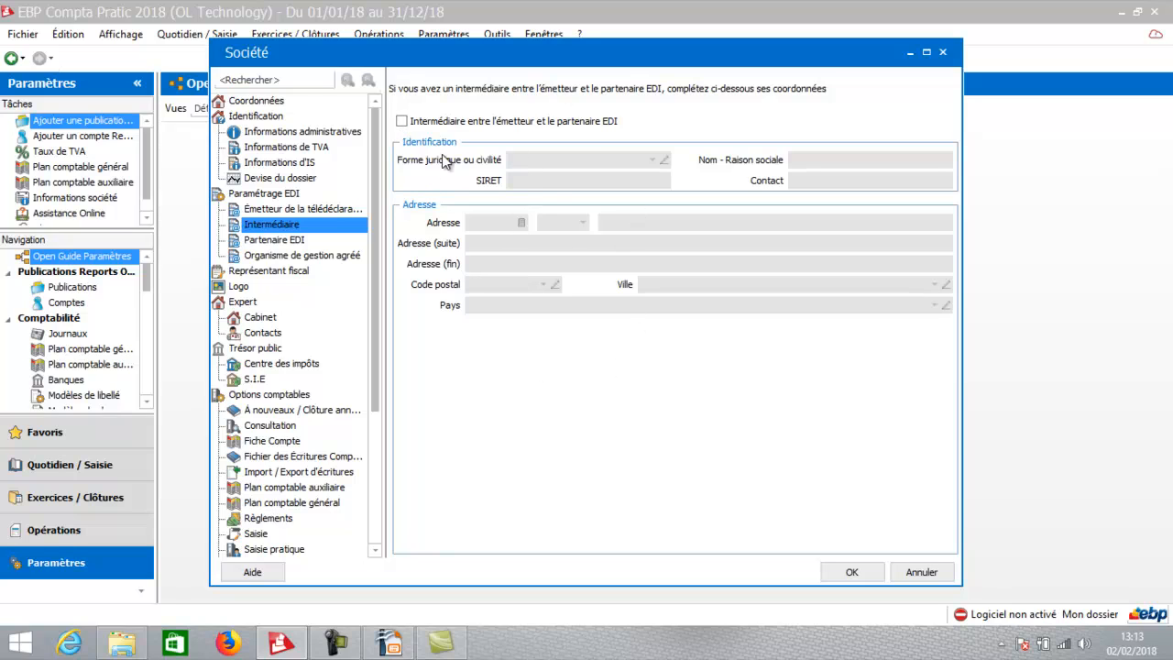
{"action": "left_click", "coordinate": [290, 242]}
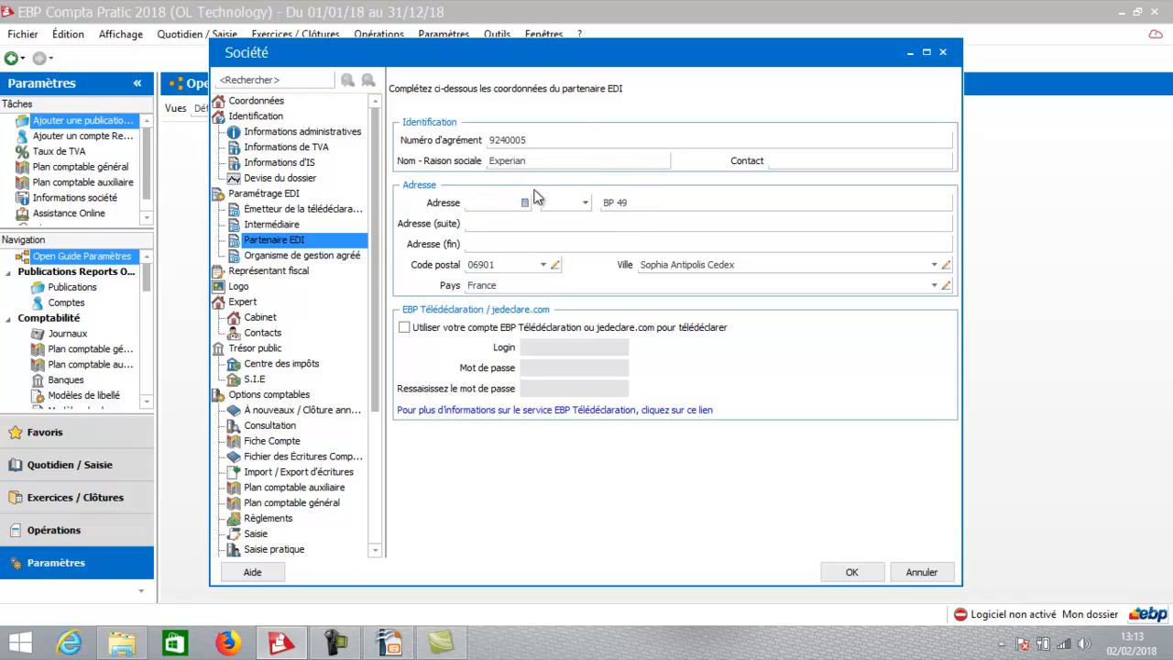
{"action": "left_click", "coordinate": [328, 258]}
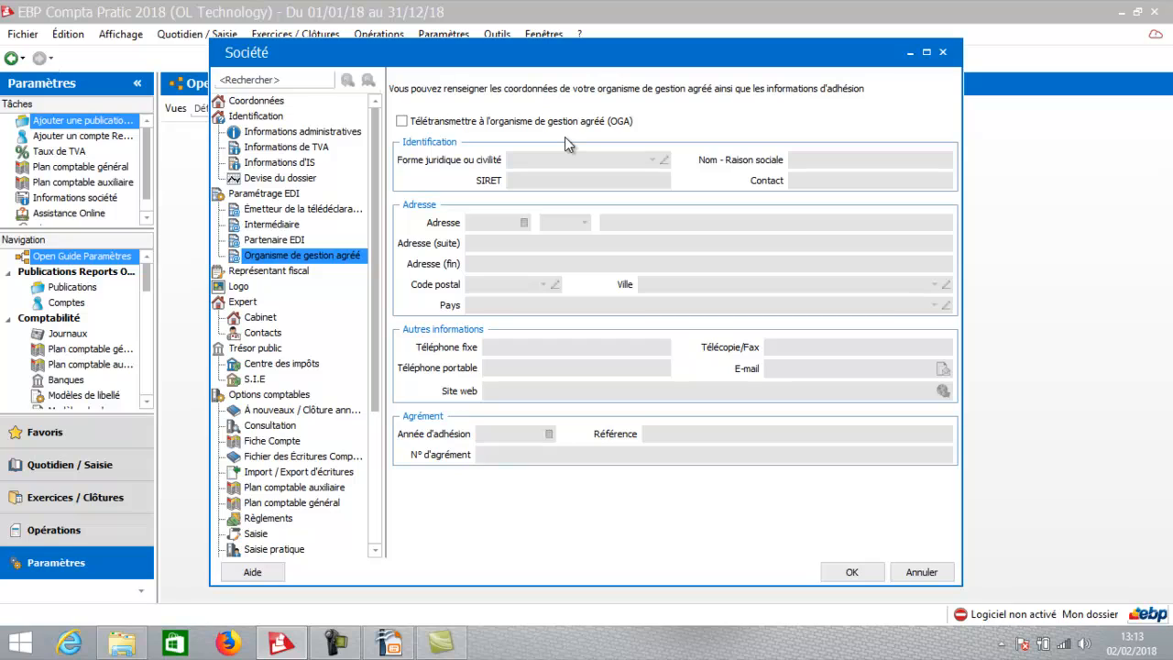
{"action": "left_click", "coordinate": [259, 275]}
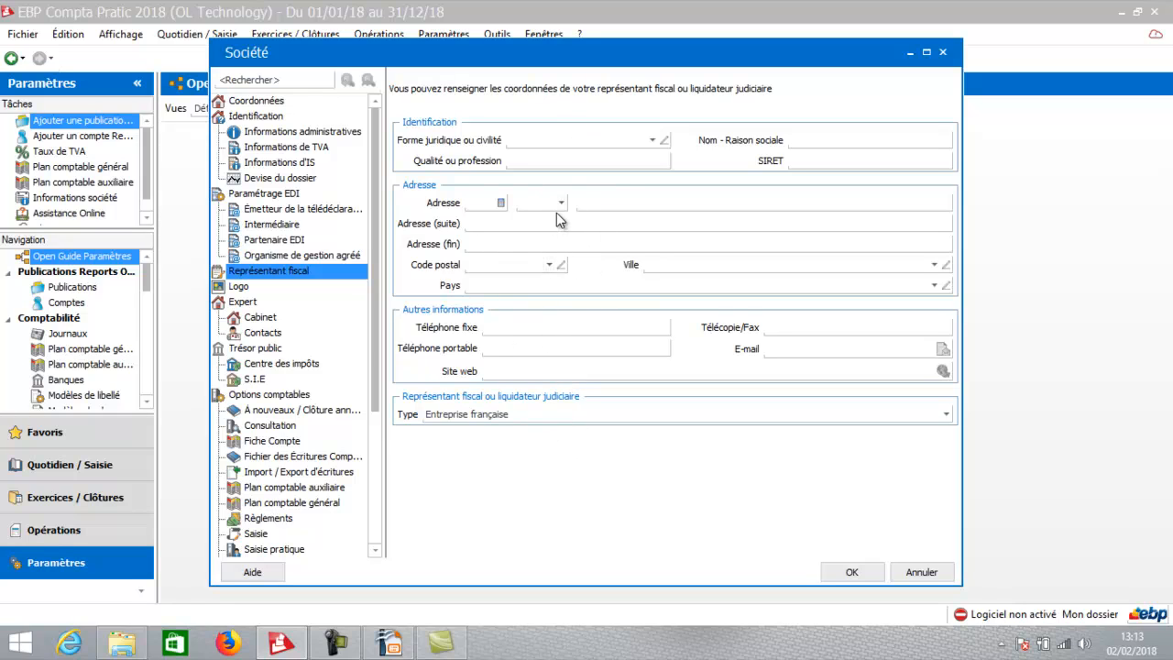
{"action": "left_click", "coordinate": [238, 287]}
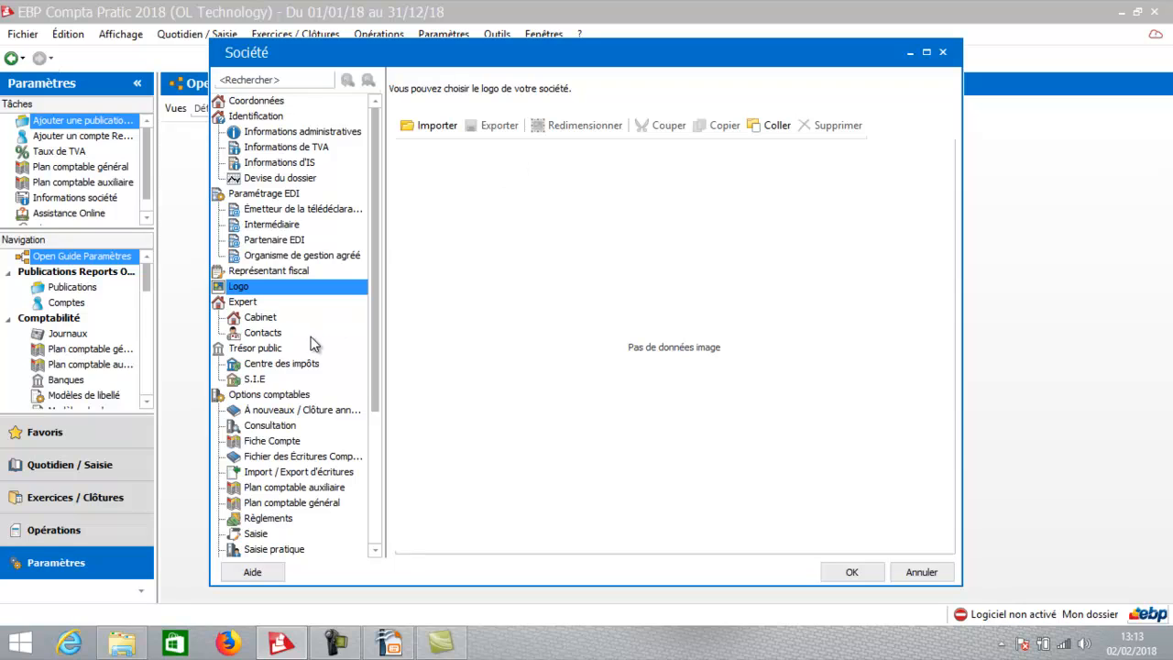
Examine the accounting expert's firm and contact details and the Trésor public details for the tax centre and S.I.E.
{"action": "left_click", "coordinate": [242, 302]}
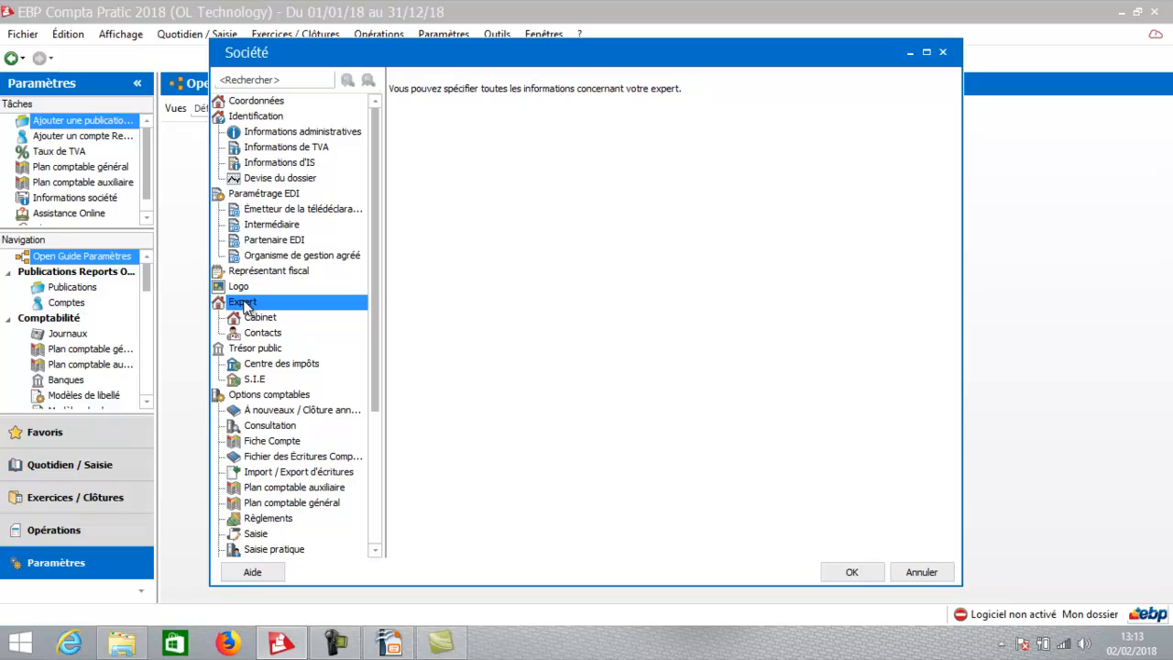
{"action": "left_click", "coordinate": [250, 316]}
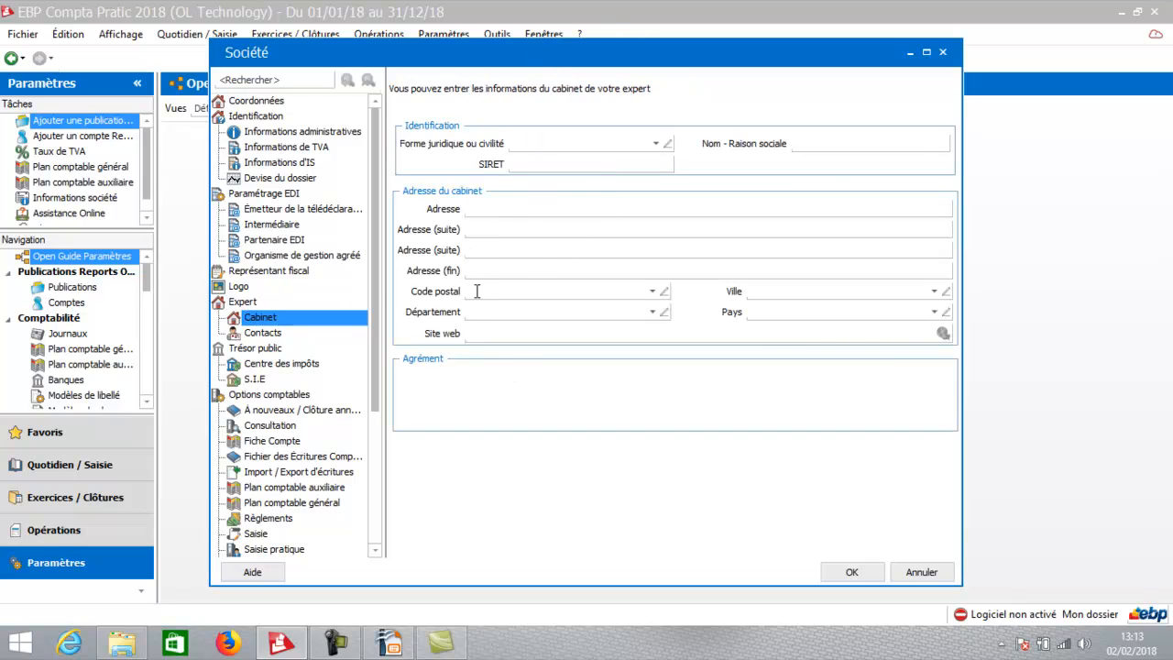
{"action": "left_click", "coordinate": [265, 333]}
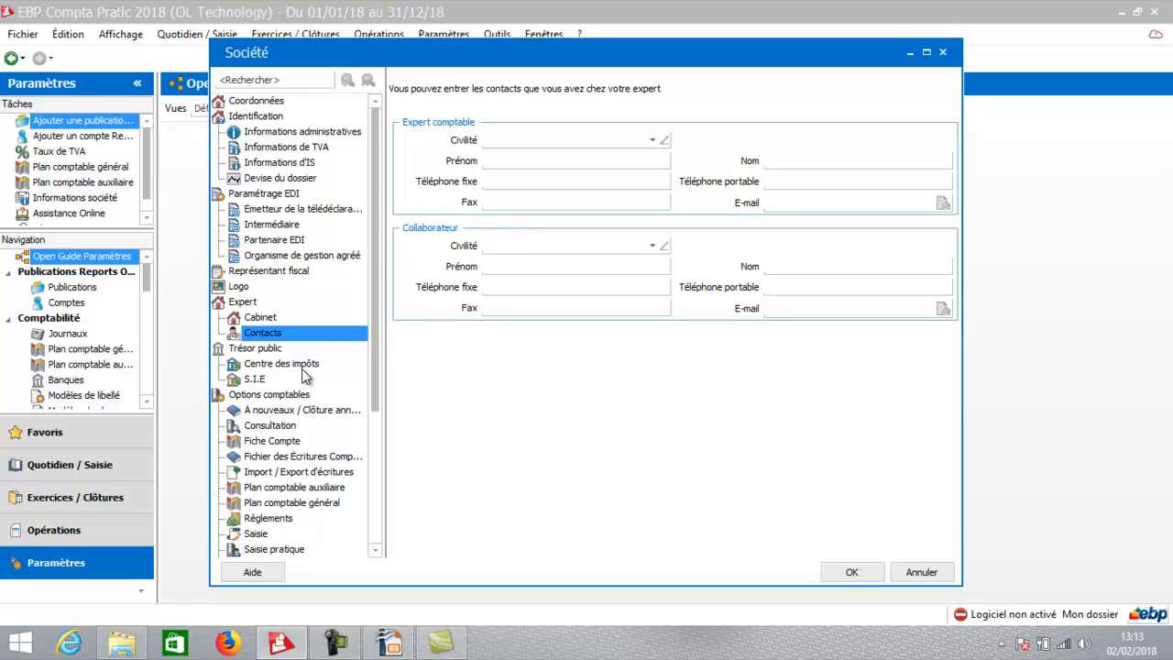
{"action": "left_click", "coordinate": [265, 352]}
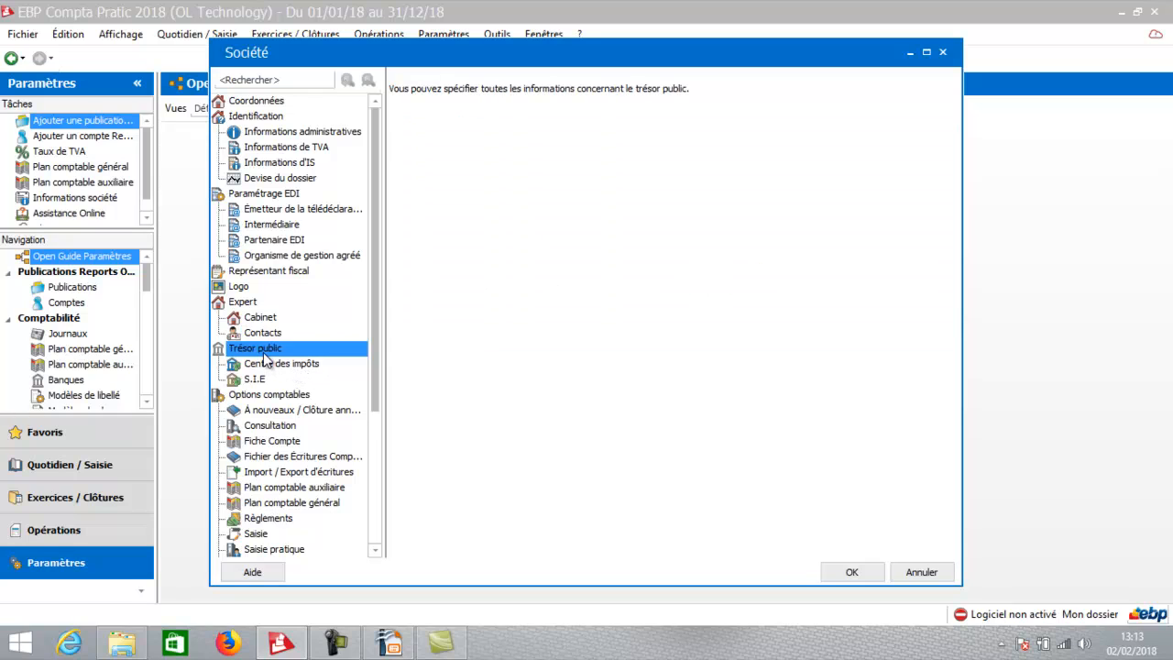
{"action": "left_click", "coordinate": [267, 366]}
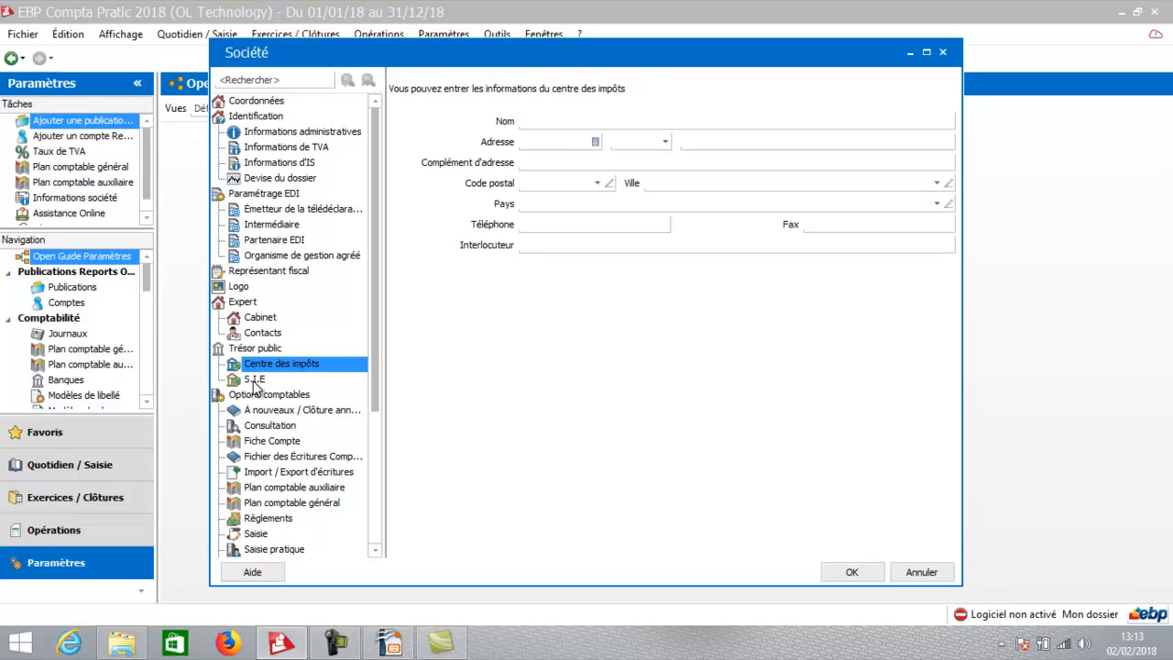
{"action": "left_click", "coordinate": [255, 382]}
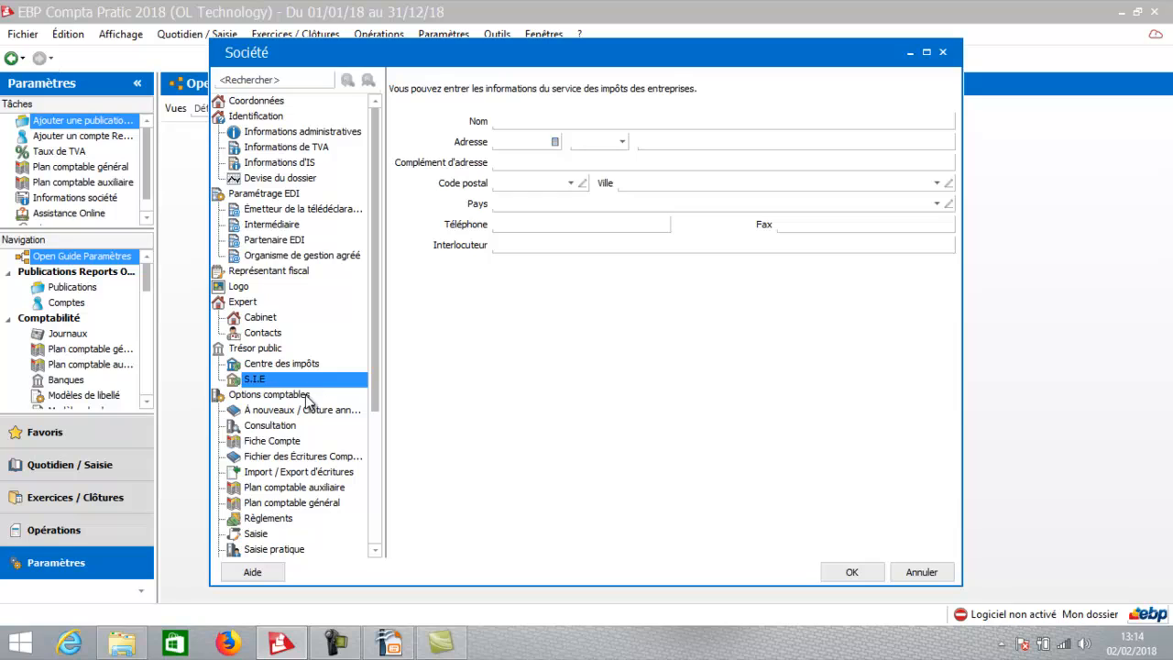
Set the generation mode of the À nouveaux entries to "À la clôture d'un exercice" in the accounting options.
{"action": "left_click", "coordinate": [305, 404]}
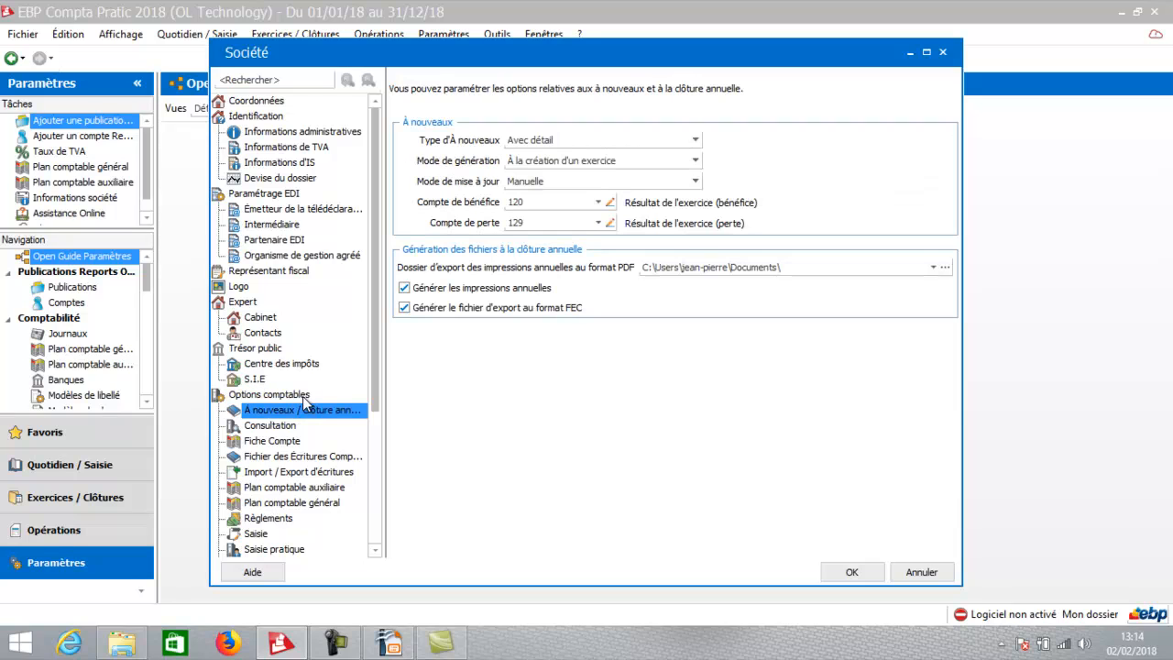
{"action": "left_click", "coordinate": [540, 162]}
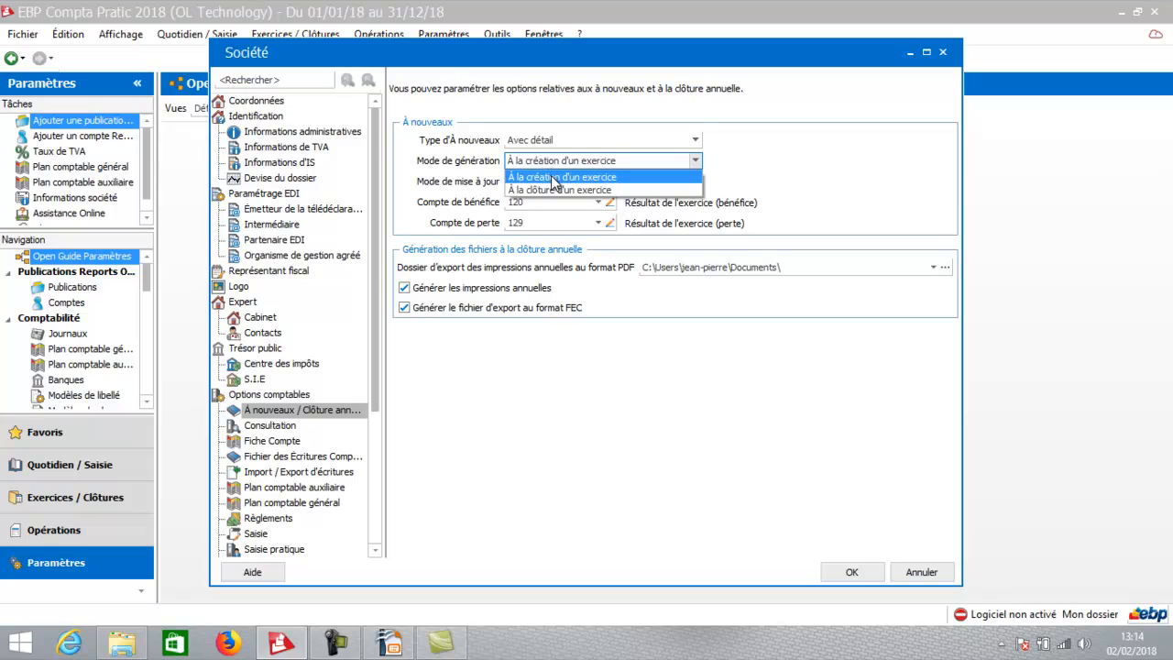
{"action": "left_click", "coordinate": [559, 190]}
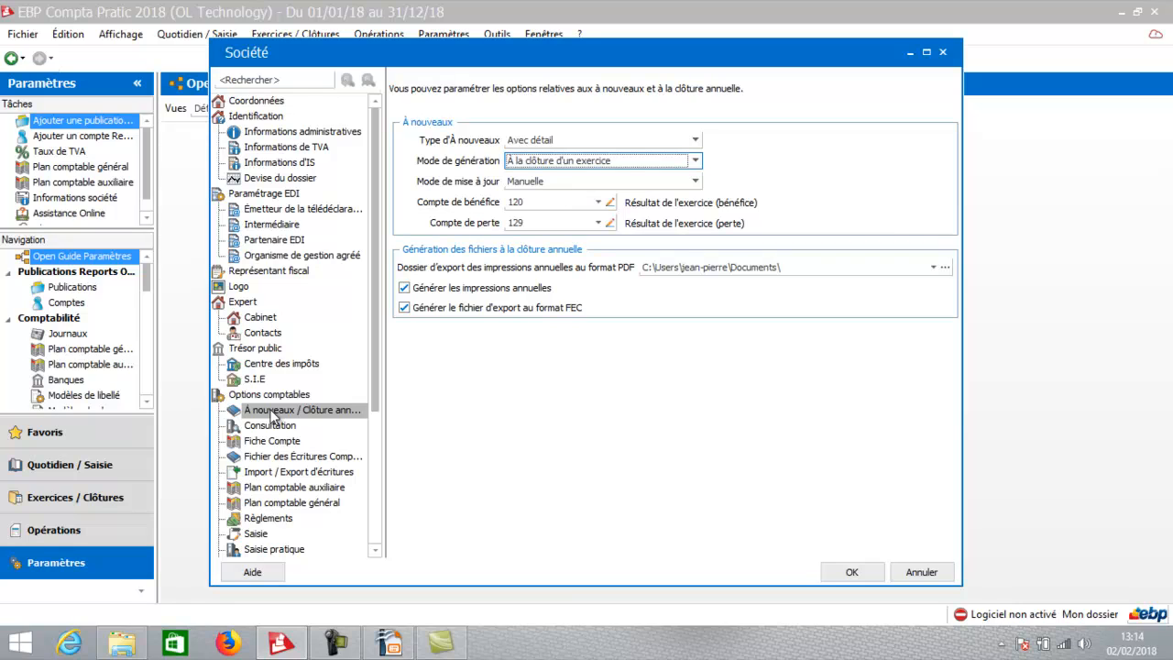
Examine the Consultation options and the default settings for new accounts in Fiche Compte.
{"action": "left_click", "coordinate": [270, 430]}
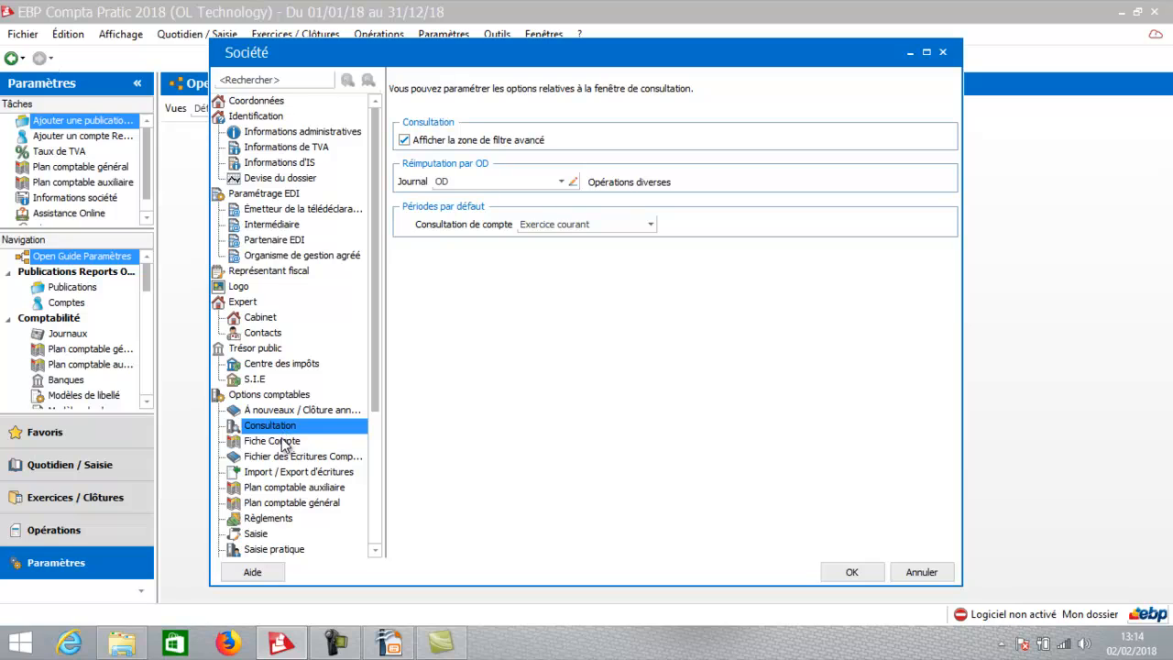
{"action": "left_click", "coordinate": [283, 443]}
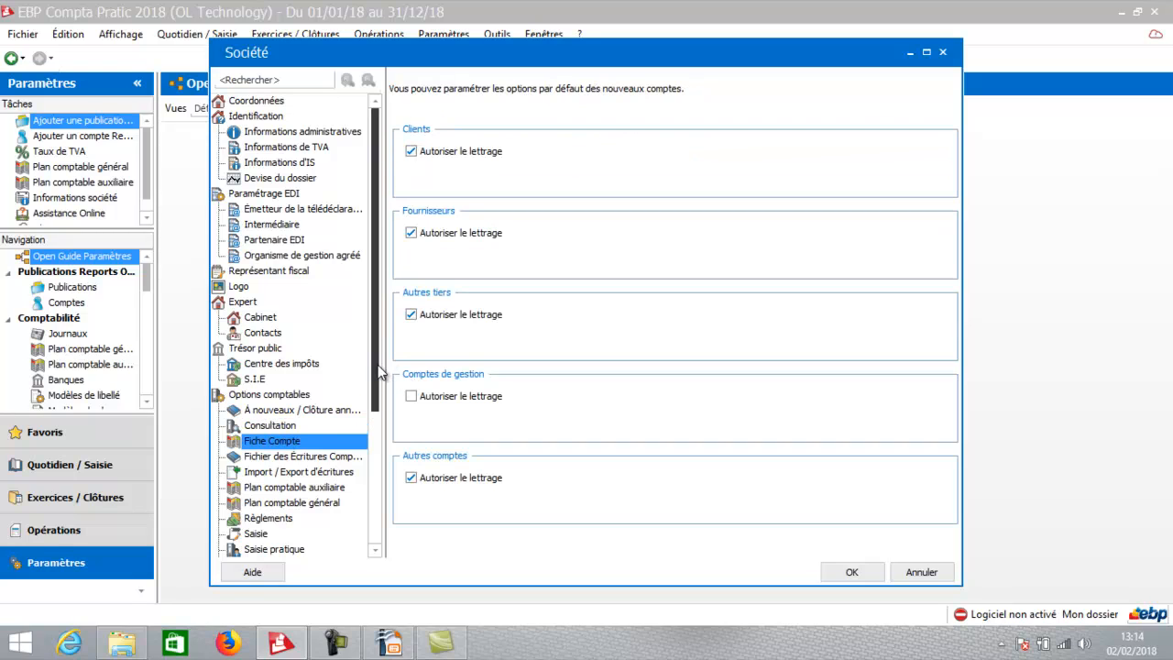
Examine the options for the FEC export, entry import/export, the auxiliary chart of accounts and the general chart of accounts.
{"action": "scroll", "coordinate": [380, 371], "scroll_direction": "down", "scroll_amount": 4}
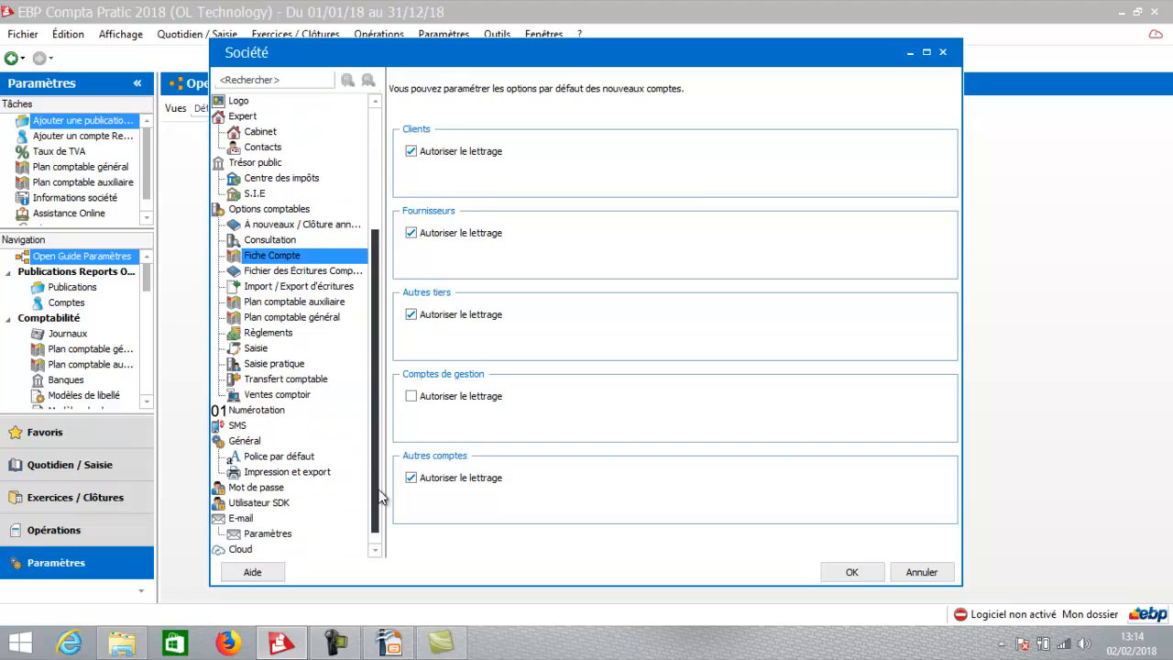
{"action": "left_click", "coordinate": [283, 257]}
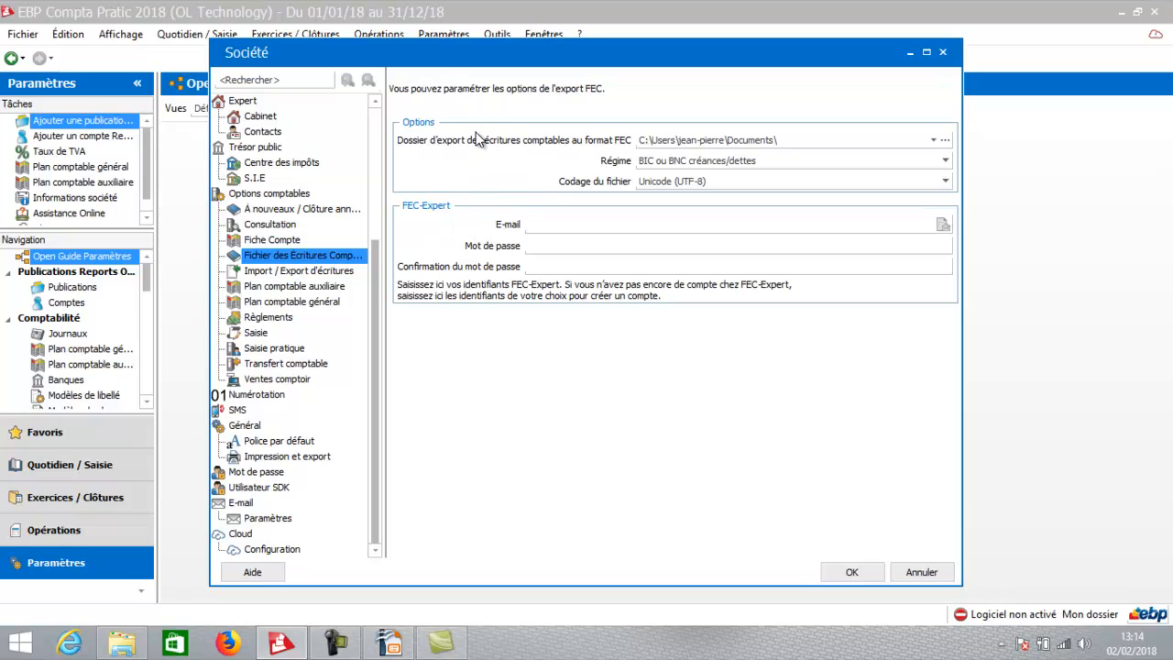
{"action": "left_click", "coordinate": [271, 280]}
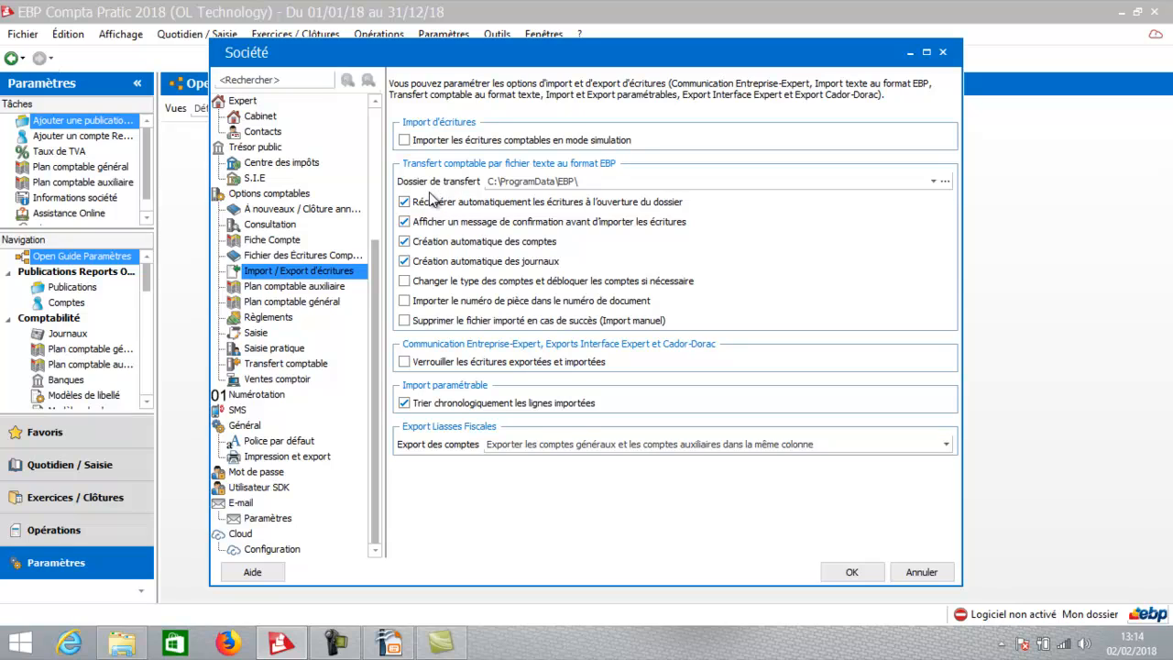
{"action": "left_click", "coordinate": [280, 289]}
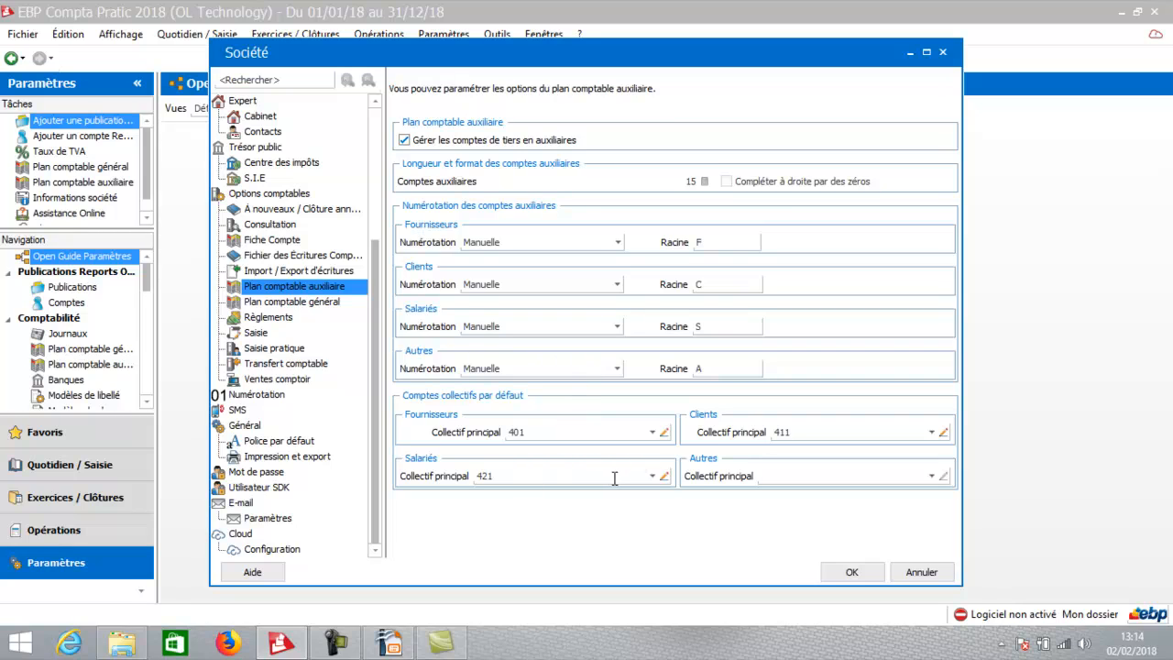
{"action": "left_click", "coordinate": [291, 306]}
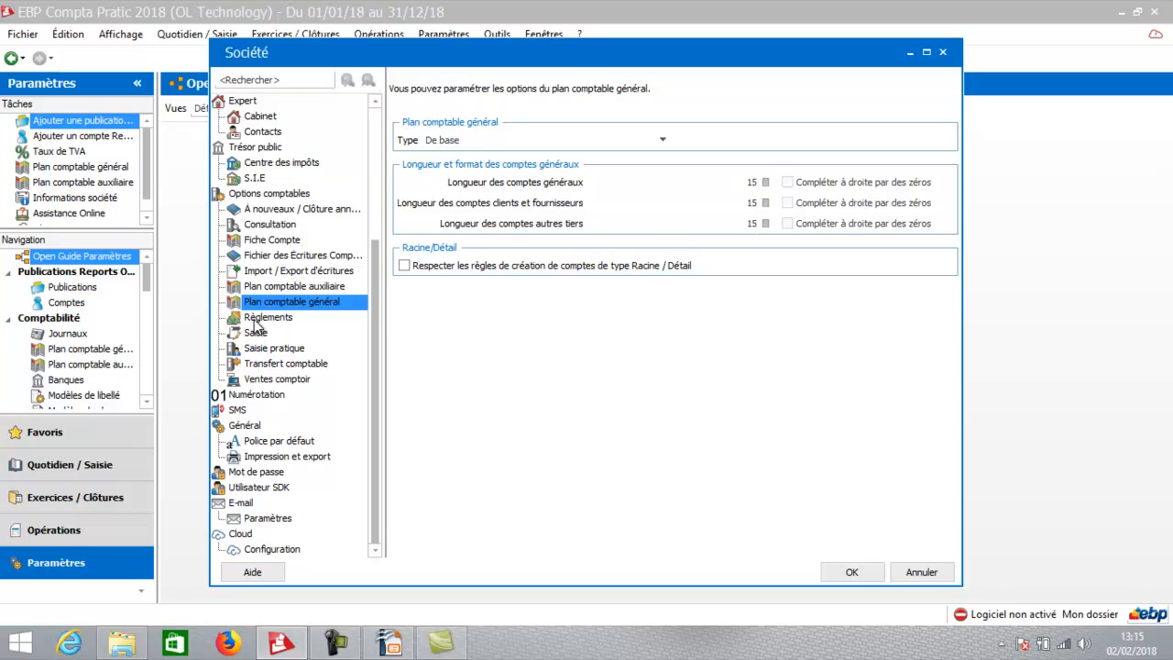
Create a new bank for the default bank in the Règlements options, with code BNP and name BNP.
{"action": "left_click", "coordinate": [255, 318]}
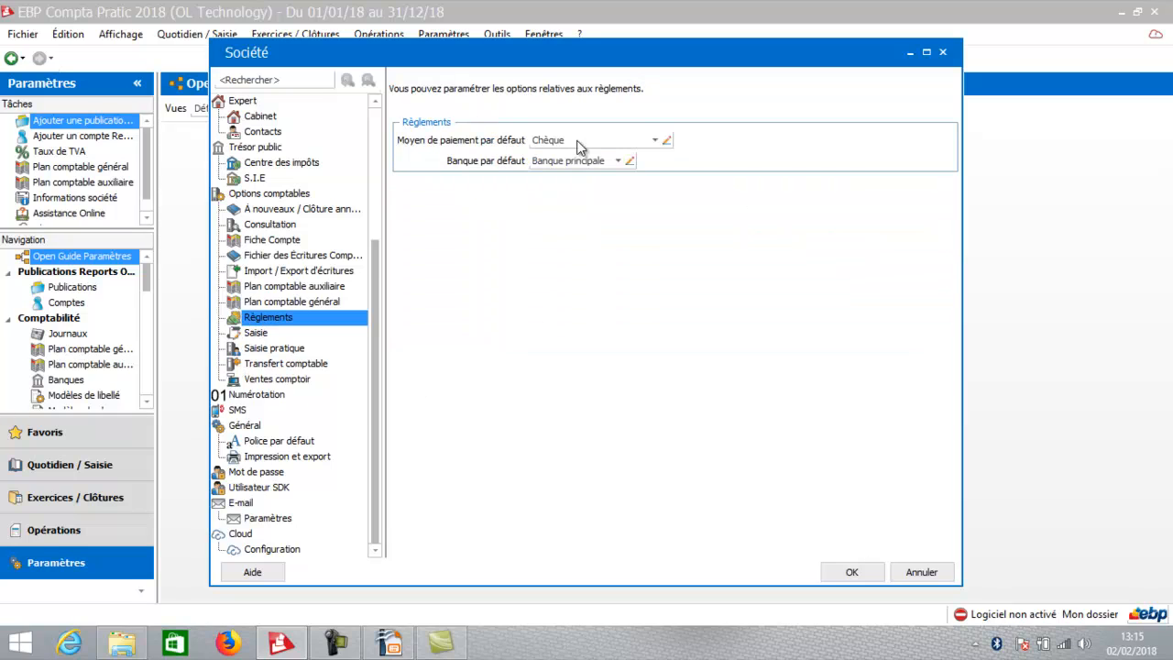
{"action": "left_click", "coordinate": [617, 161]}
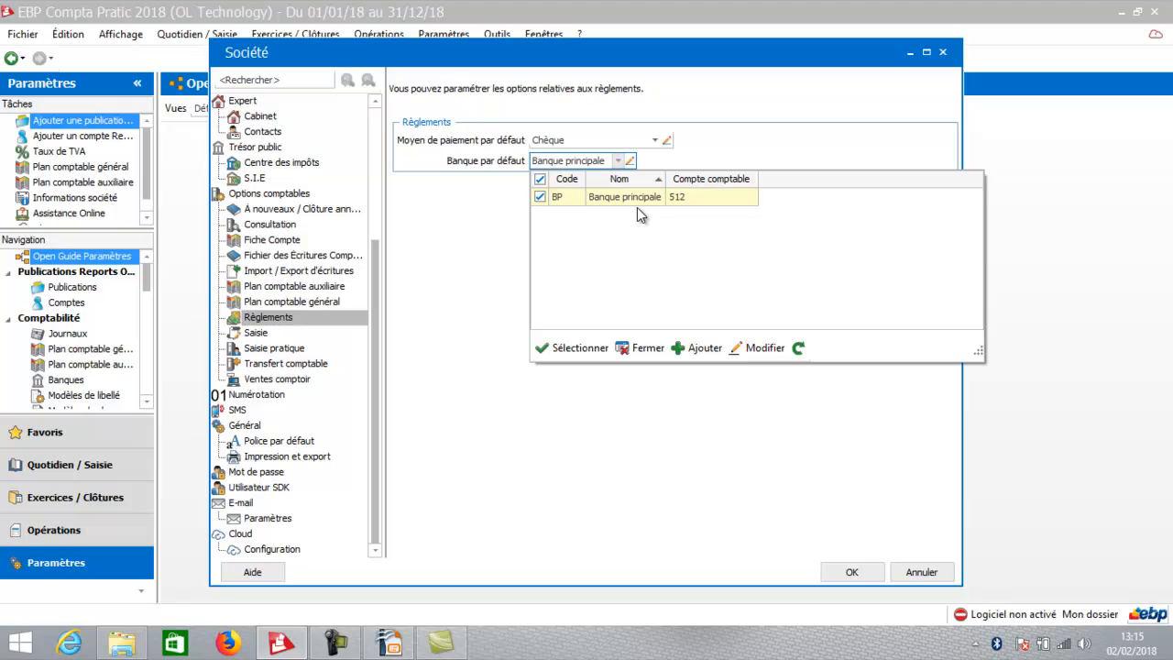
{"action": "left_click", "coordinate": [700, 348]}
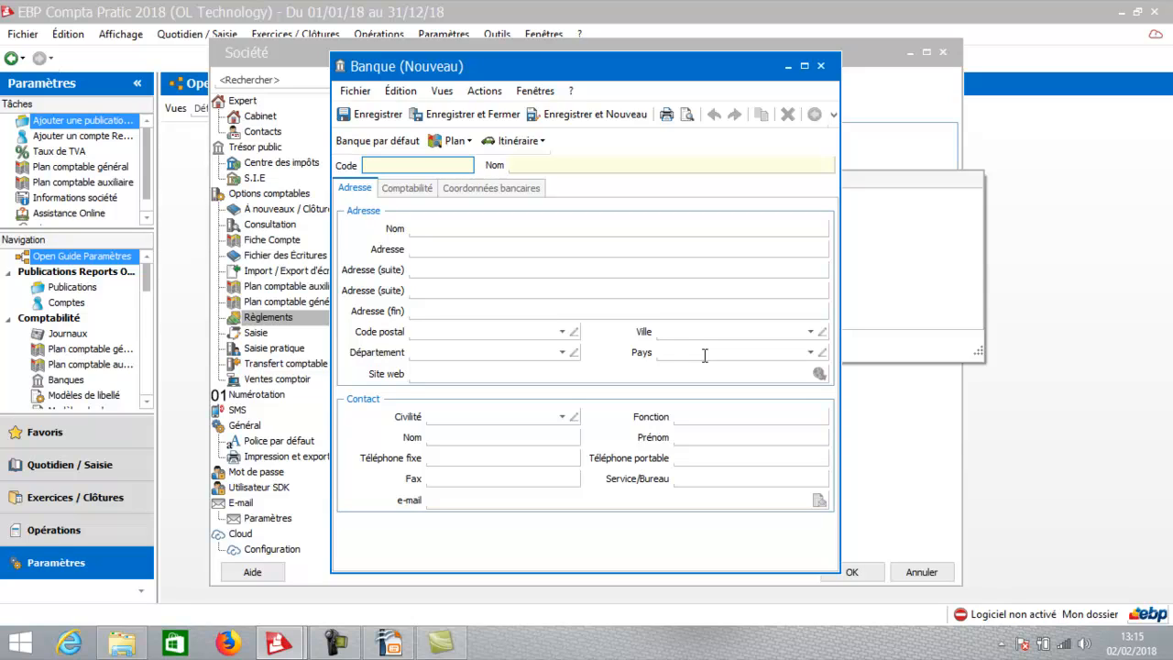
{"action": "type", "text": "BNP"}
{"action": "key", "text": "Tab"}
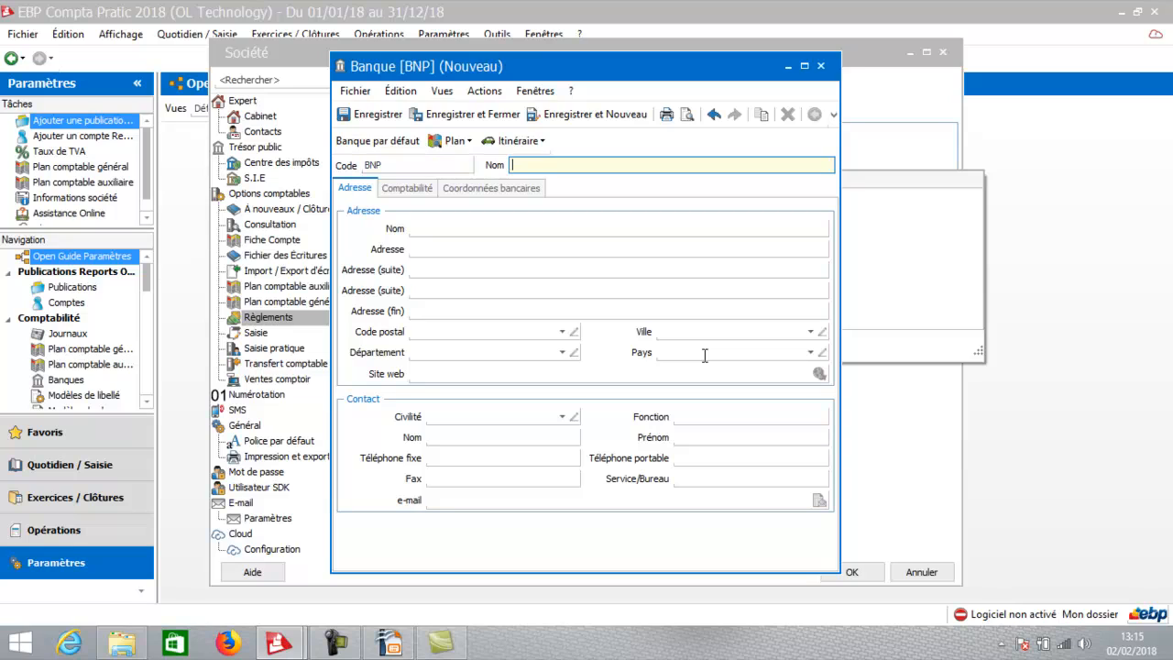
{"action": "type", "text": "BNP"}
{"action": "key", "text": "Tab"}
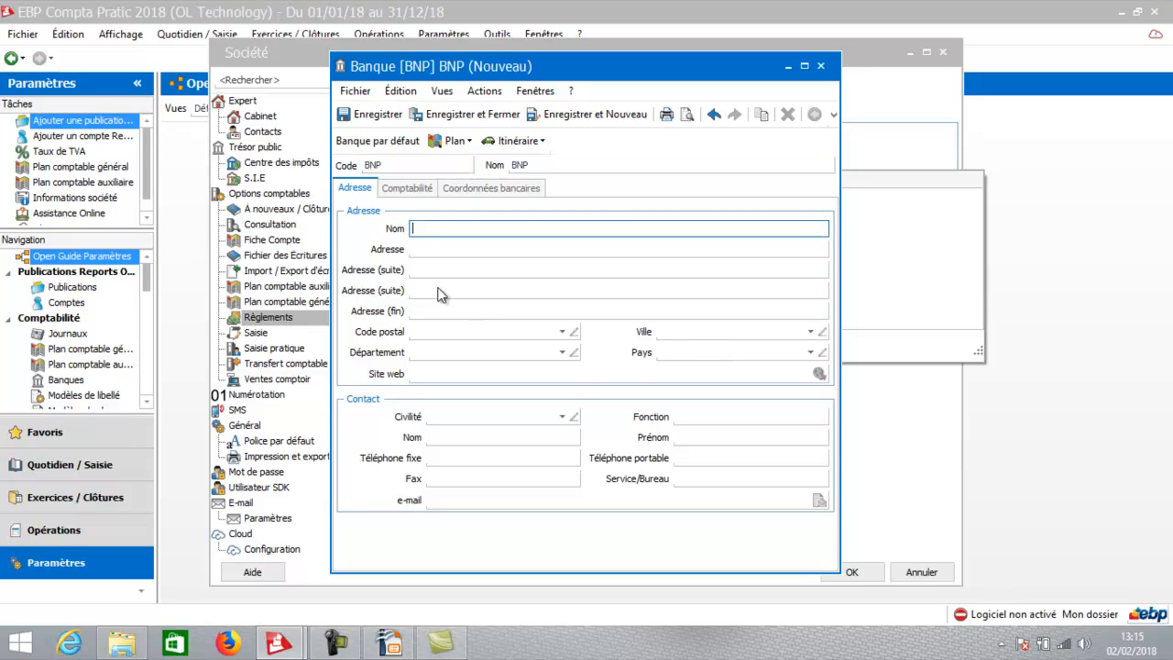
Assign journal code BP to the new bank and save it as the default bank, leaving its bank details blank.
{"action": "left_click", "coordinate": [418, 196]}
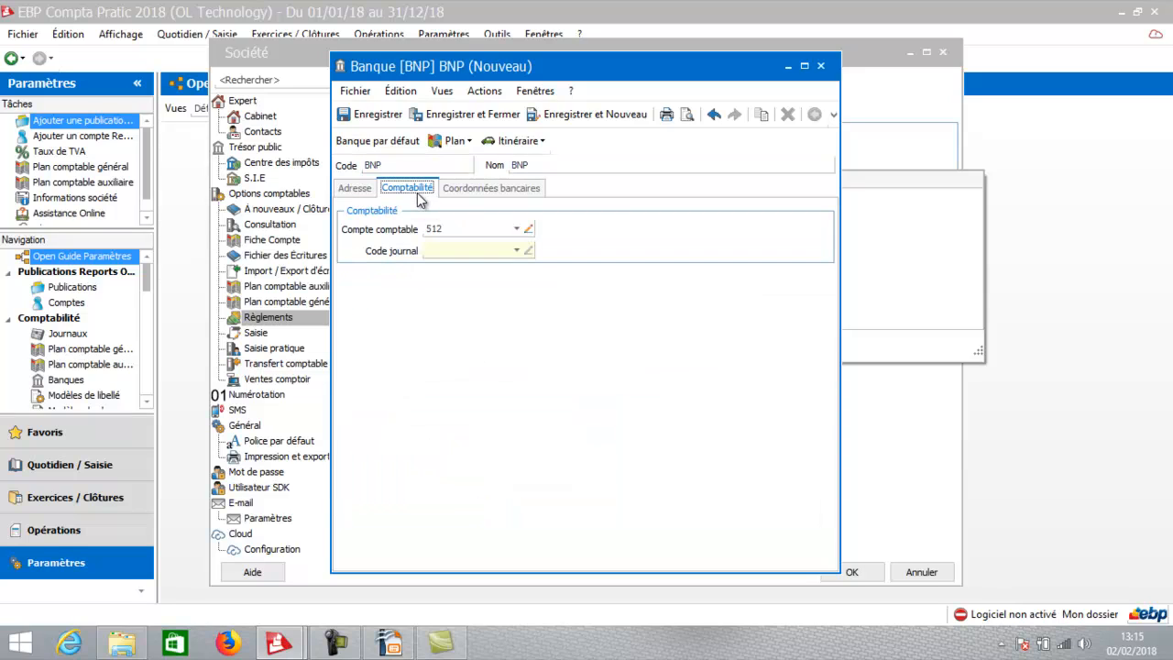
{"action": "left_click", "coordinate": [516, 251]}
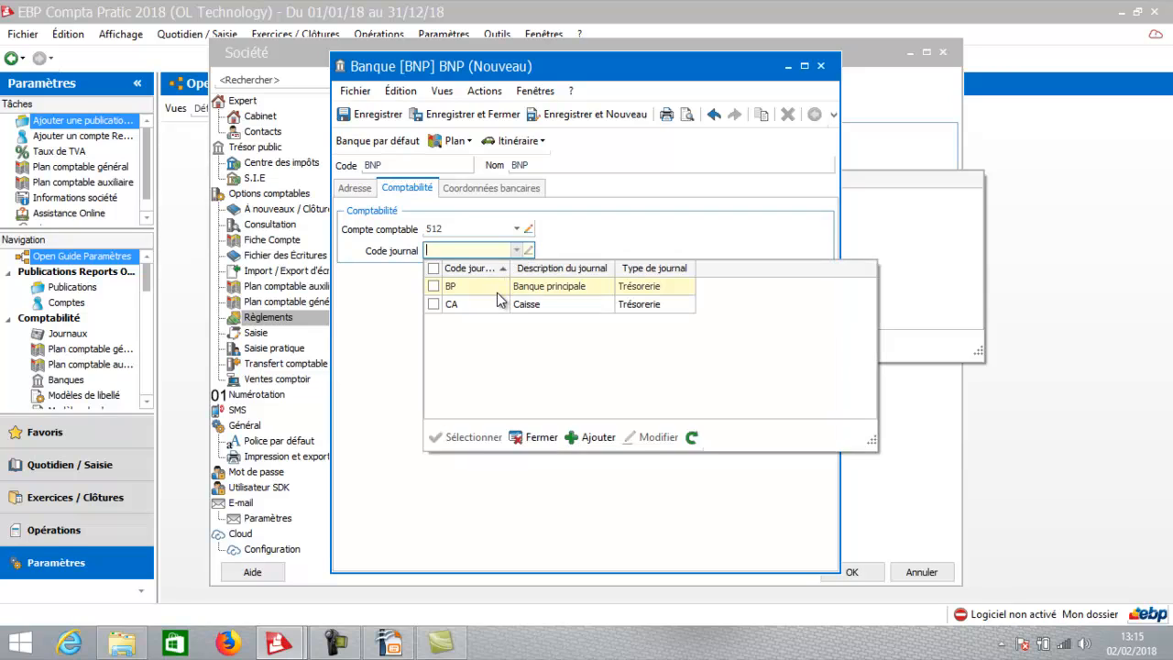
{"action": "left_click", "coordinate": [497, 292]}
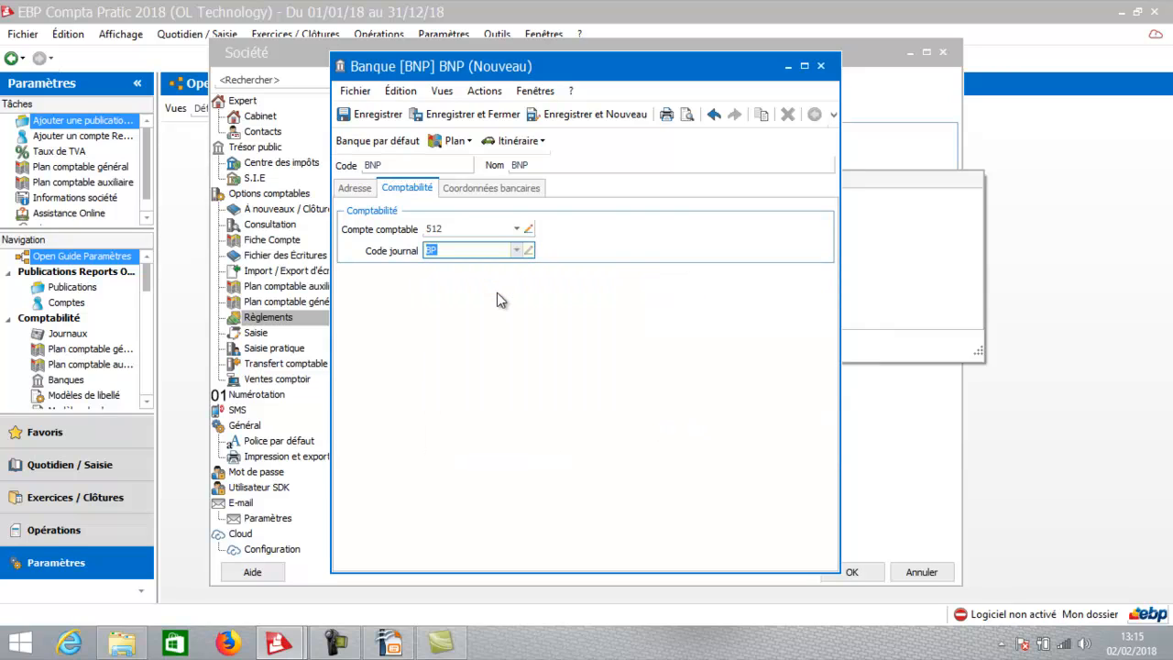
{"action": "left_click", "coordinate": [497, 189]}
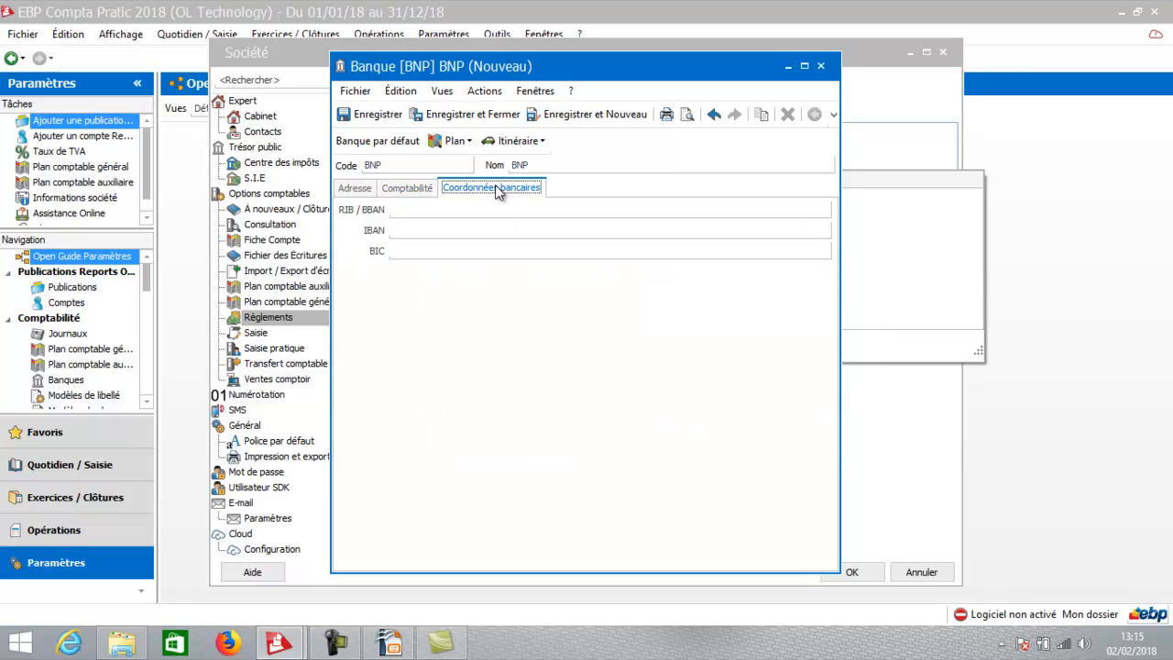
{"action": "left_click", "coordinate": [470, 119]}
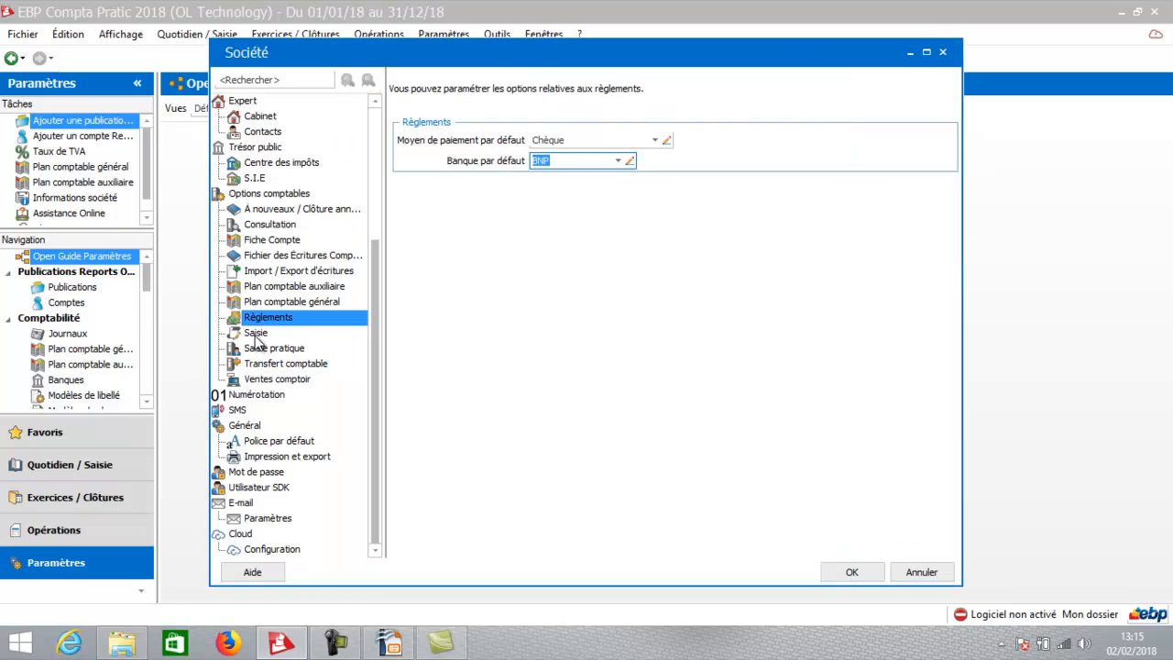
Set the Compte d'équilibrage to 471 (Compte d'attente) in the Saisie options.
{"action": "left_click", "coordinate": [255, 333]}
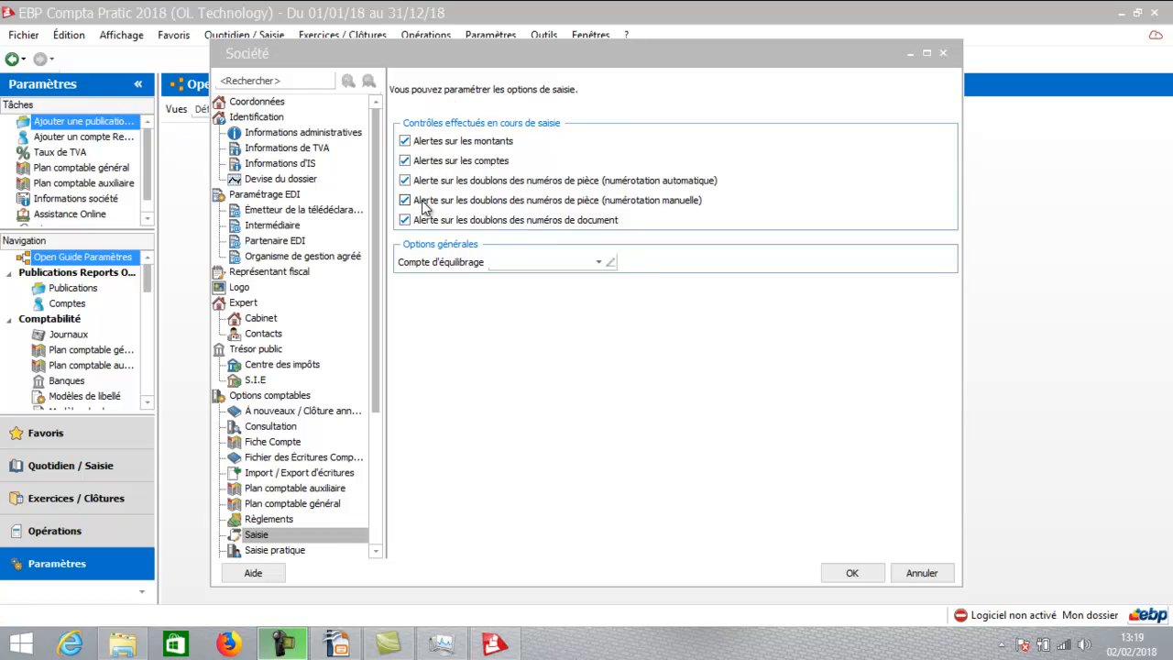
{"action": "left_click", "coordinate": [596, 264]}
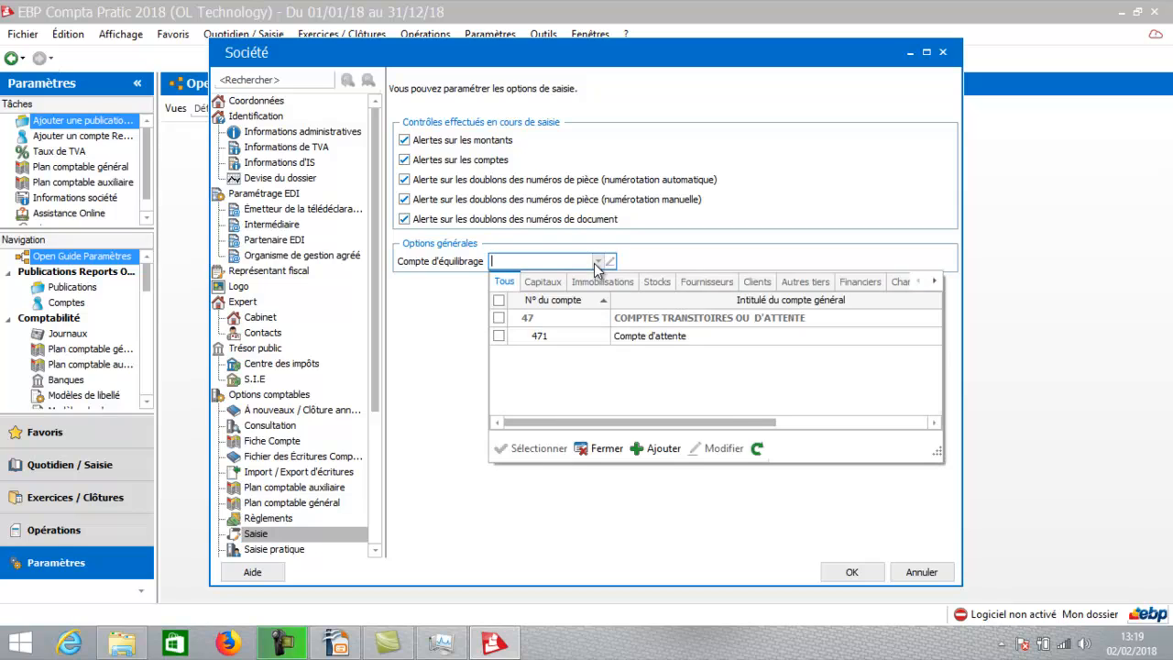
{"action": "left_click", "coordinate": [562, 339]}
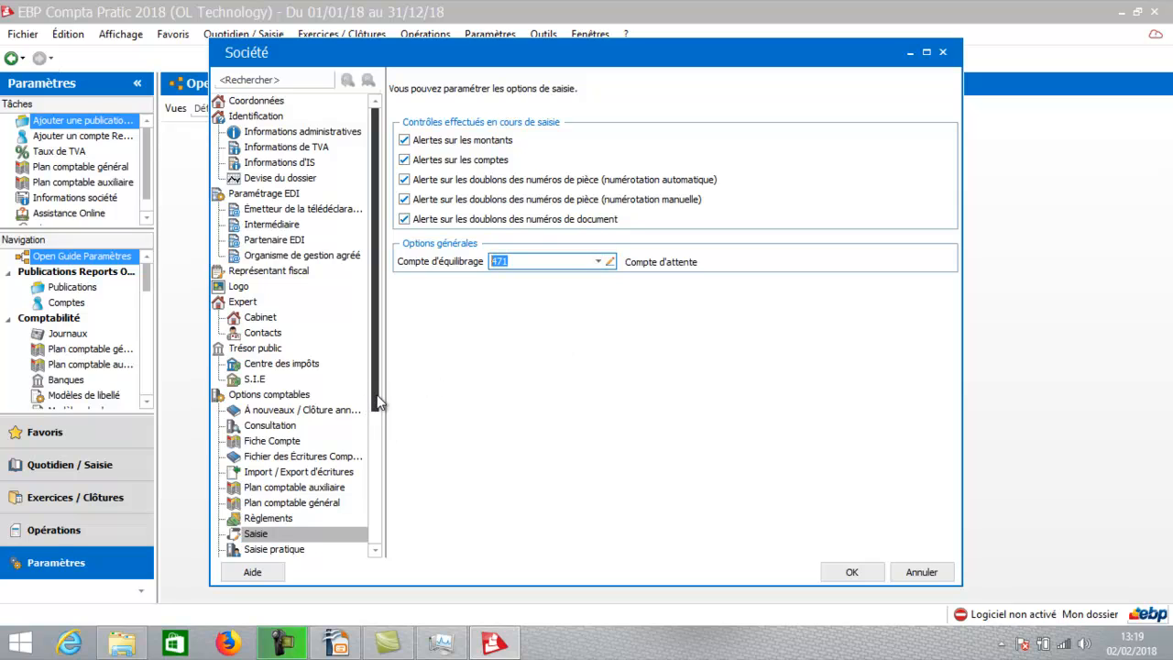
Review the Saisie pratique journals and enable "Autoriser la déliaison d'écritures issues de transfert comptable", leaving the transferred entries' status blank.
{"action": "left_click_drag", "start_coordinate": [380, 409], "coordinate": [381, 469]}
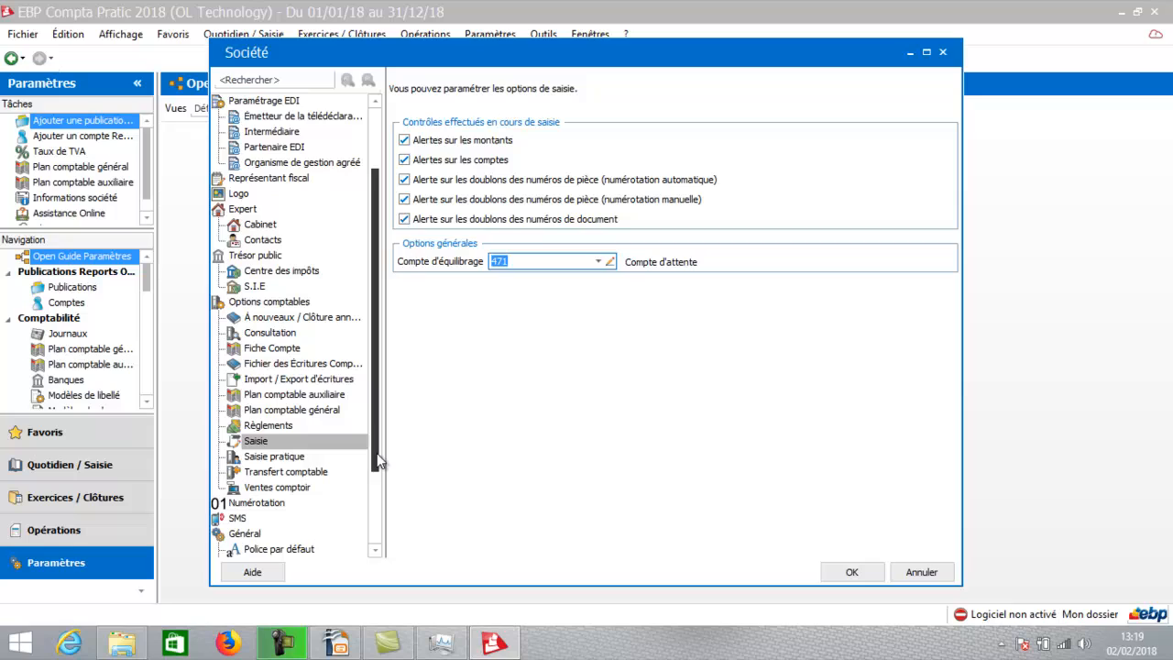
{"action": "left_click", "coordinate": [280, 457]}
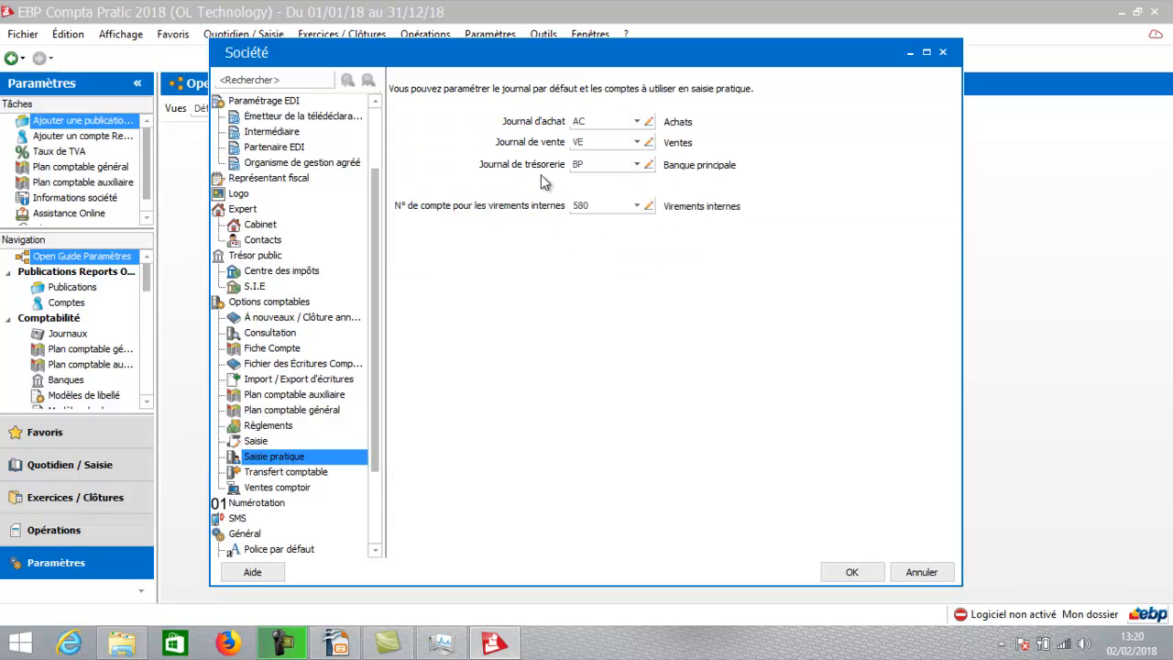
{"action": "left_click", "coordinate": [283, 472]}
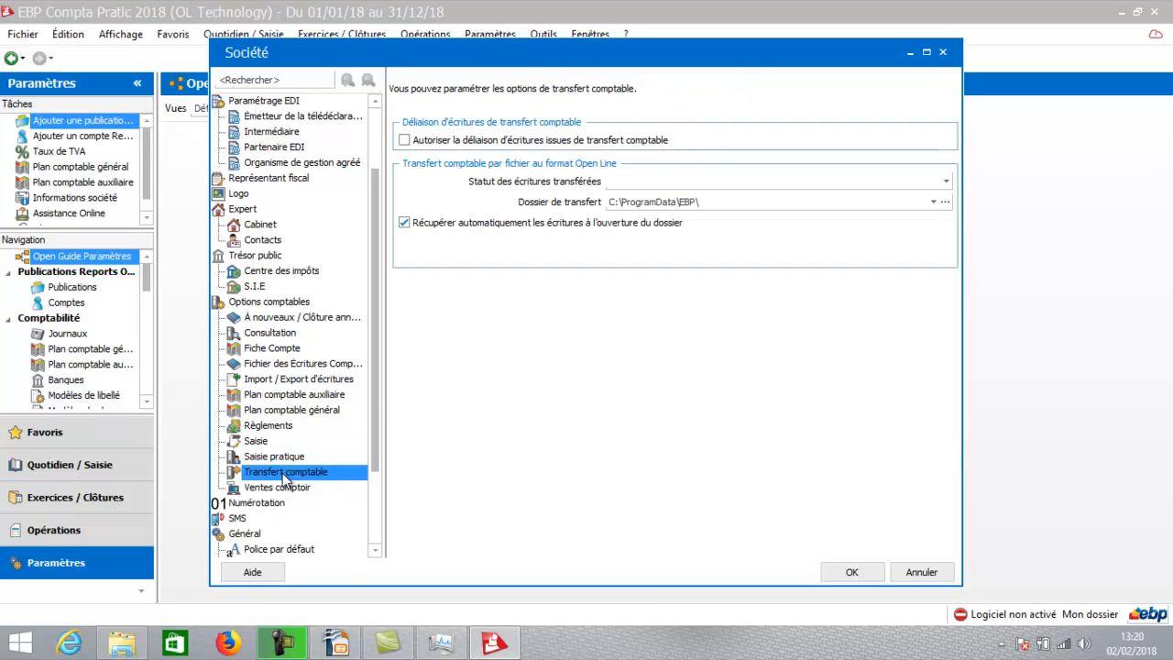
{"action": "left_click", "coordinate": [404, 145]}
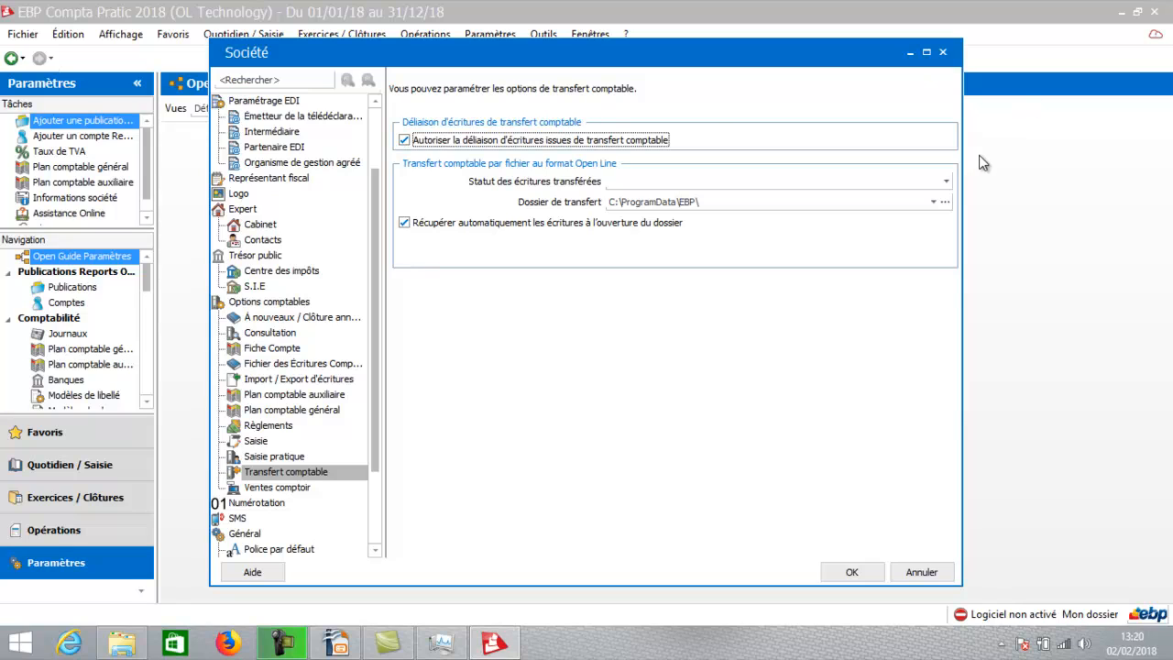
{"action": "left_click", "coordinate": [946, 183]}
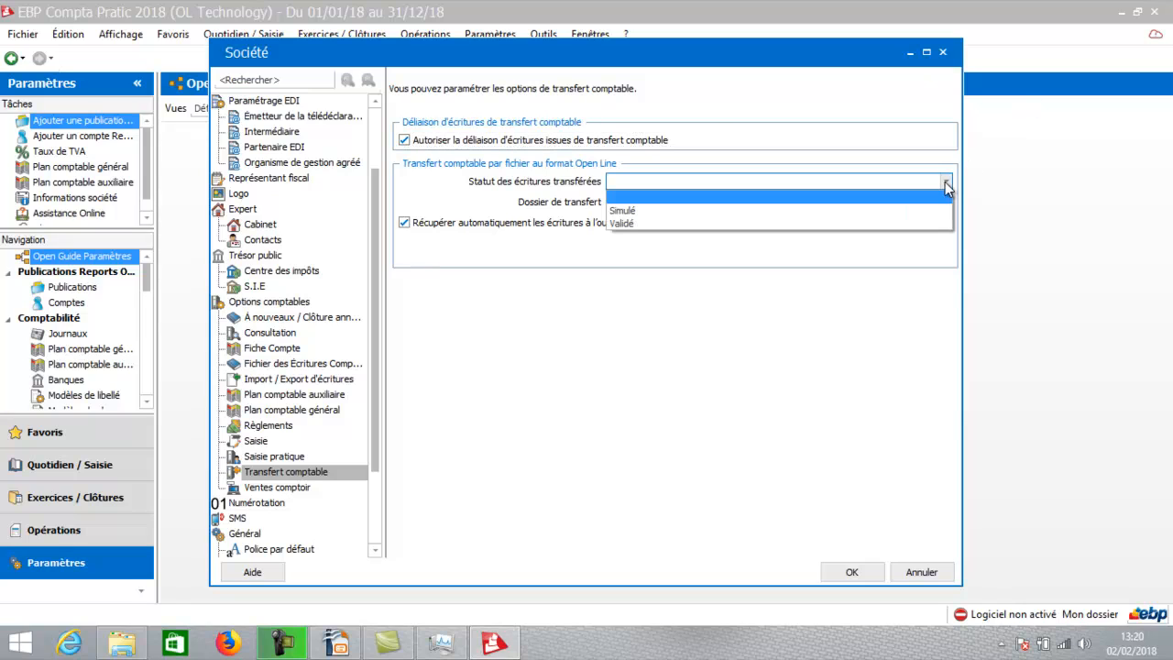
{"action": "left_click", "coordinate": [905, 200]}
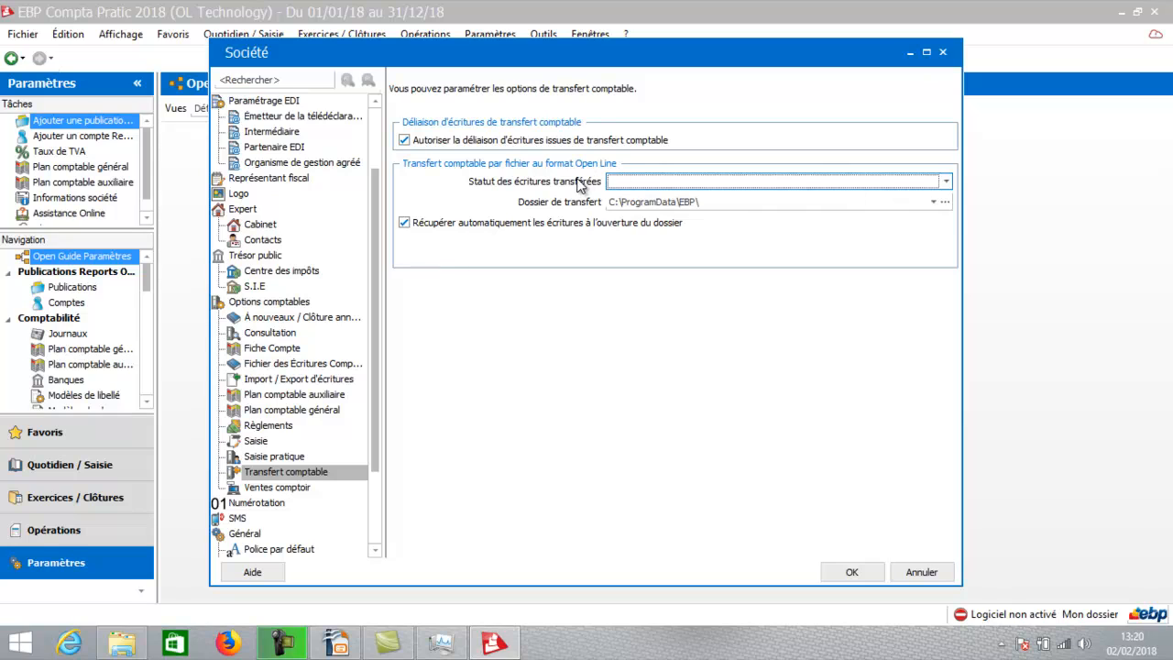
Review the Ventes comptoir and Numérotation settings and save the company information.
{"action": "left_click", "coordinate": [284, 490]}
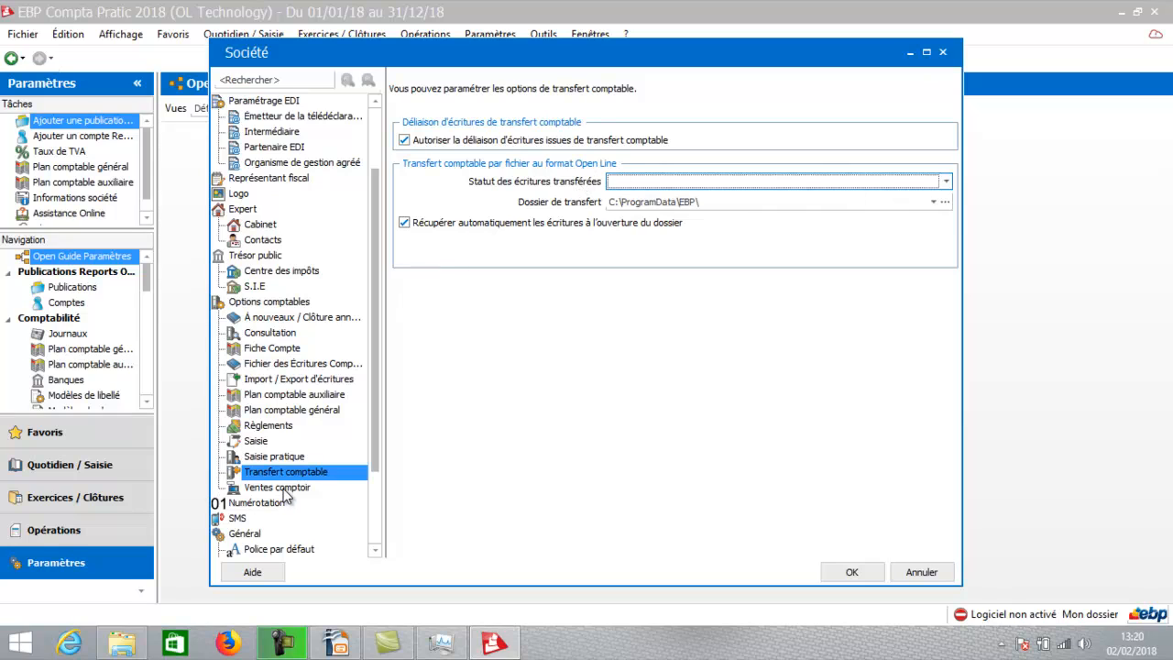
{"action": "left_click", "coordinate": [284, 489]}
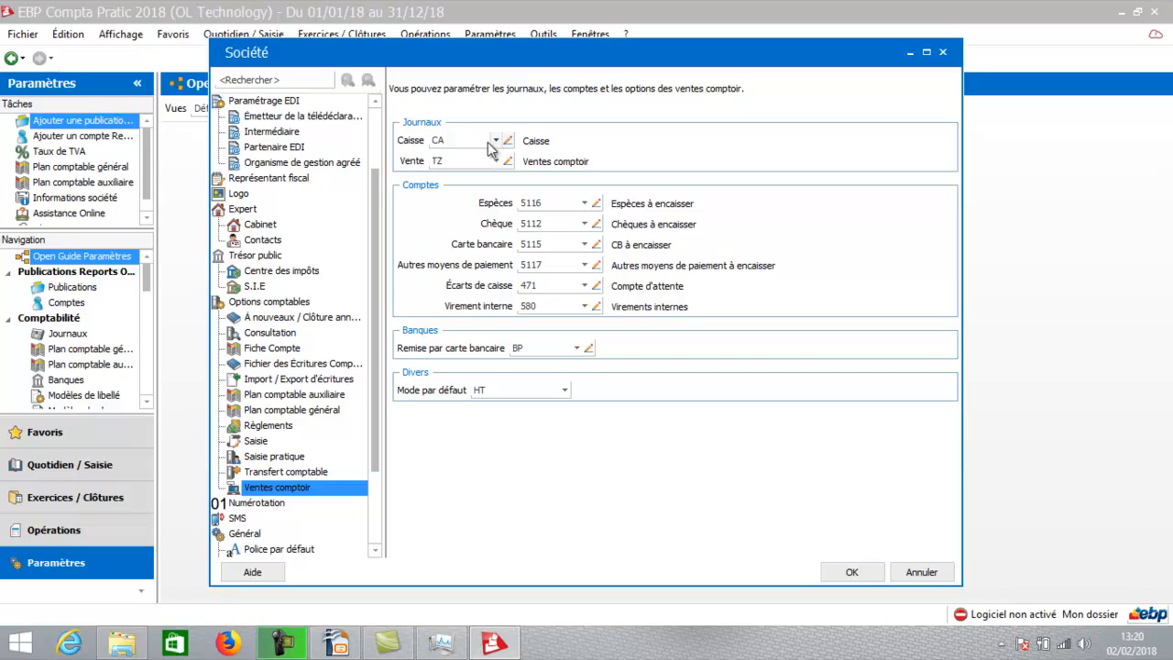
{"action": "left_click", "coordinate": [258, 507]}
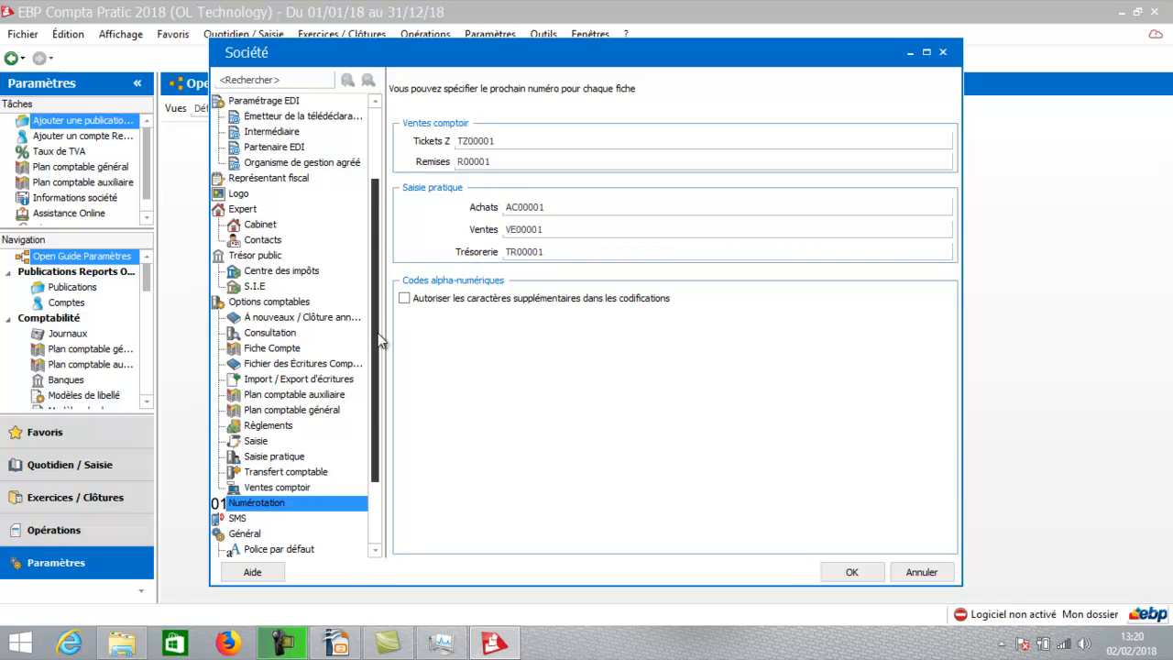
{"action": "left_click_drag", "start_coordinate": [377, 332], "coordinate": [372, 440]}
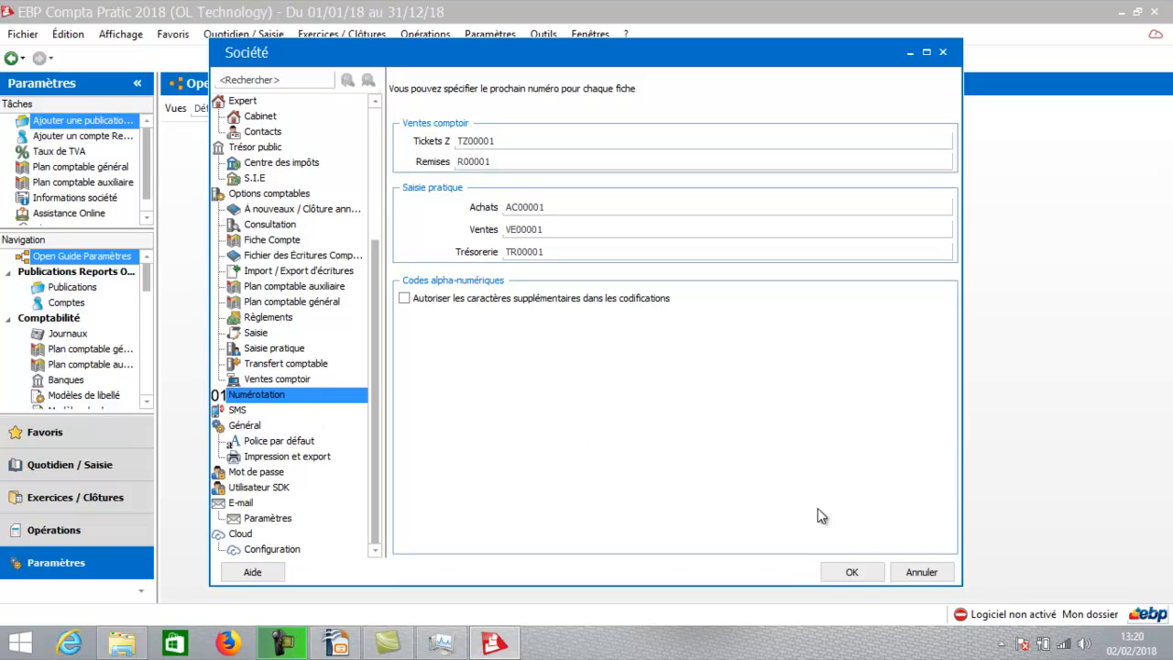
{"action": "left_click", "coordinate": [848, 573]}
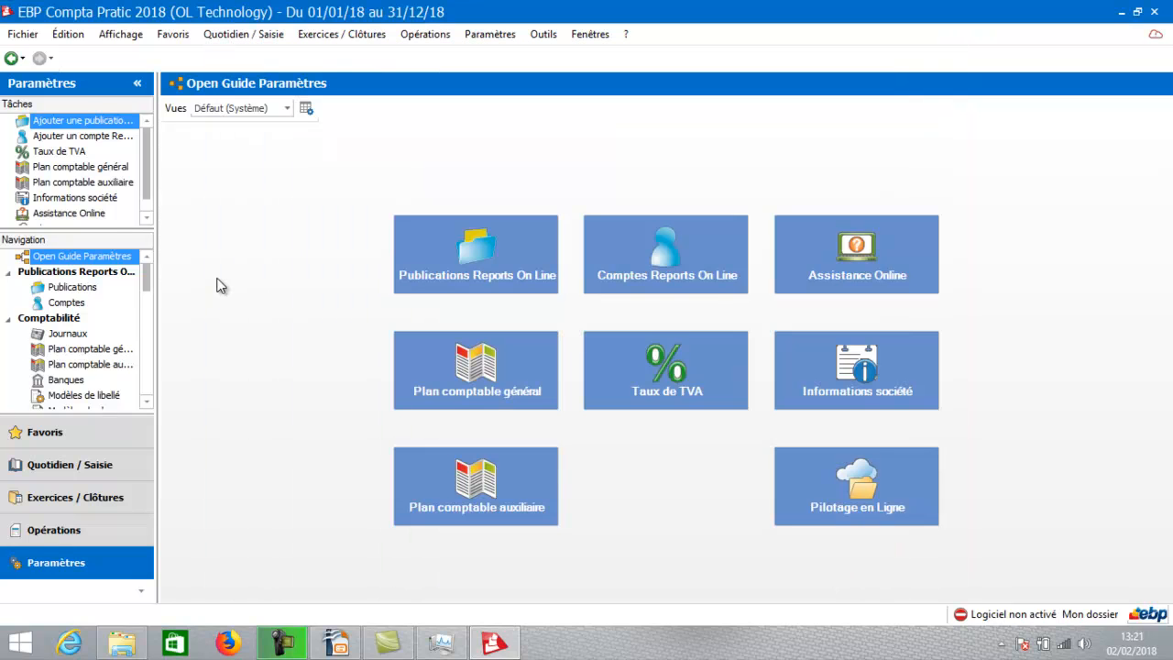